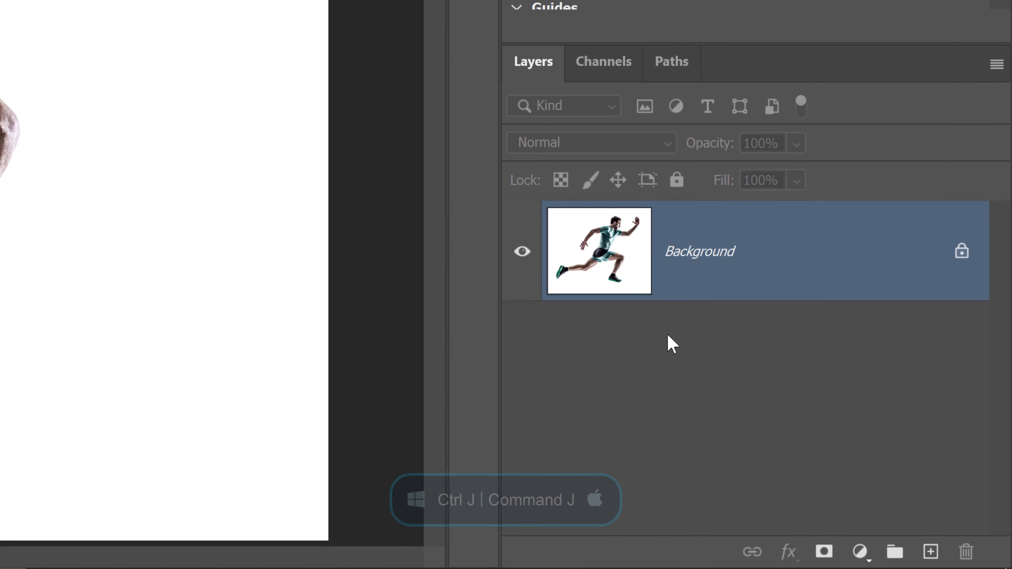
- Duplicate the Background layer and name the copy Chrome
key(ctrl+j)
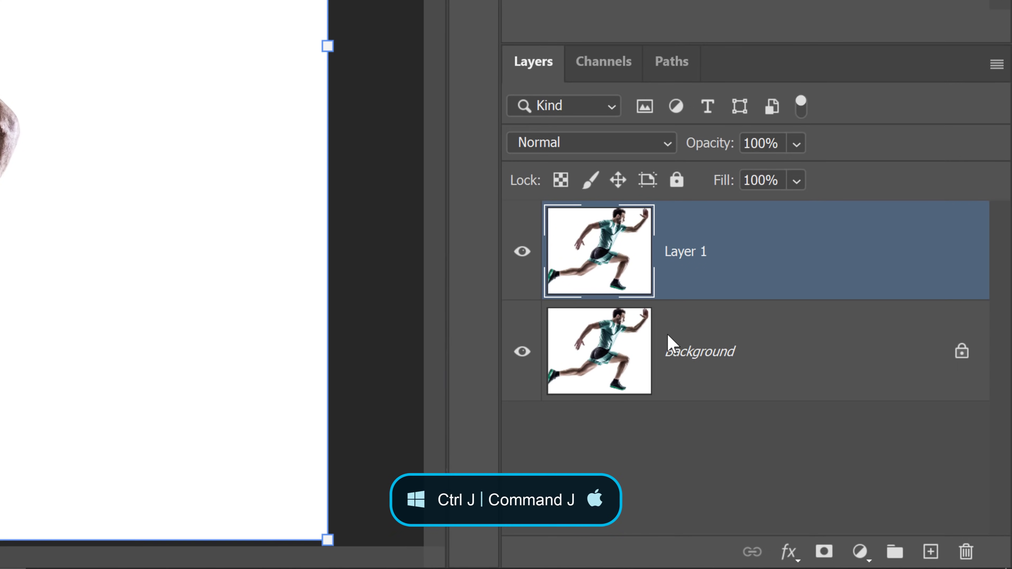
double_click(689, 252)
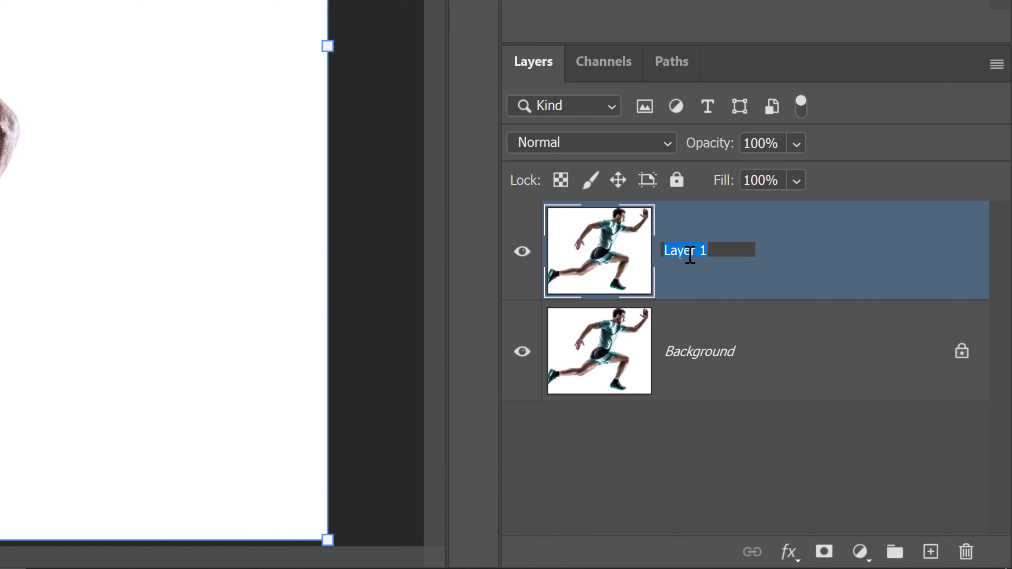
text(Chrome)
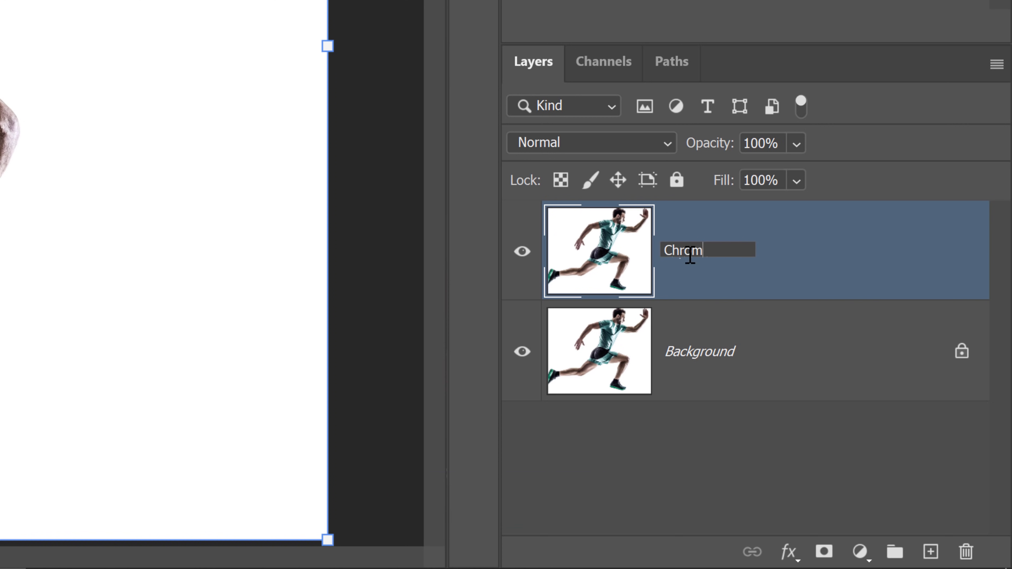
key(Return)
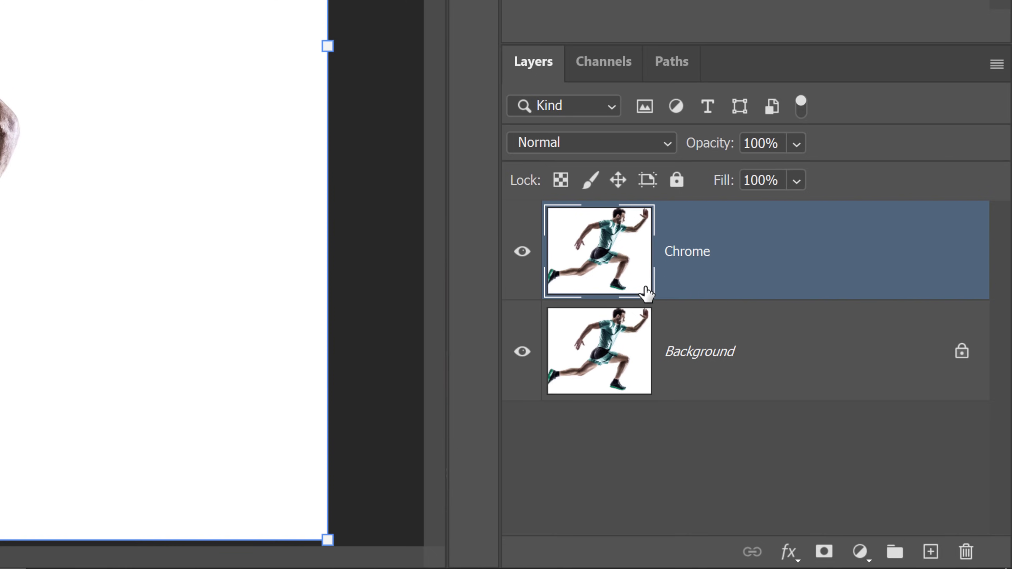
- Hide the Background layer and briefly toggle the Chrome layer's visibility off and on
click(524, 359)
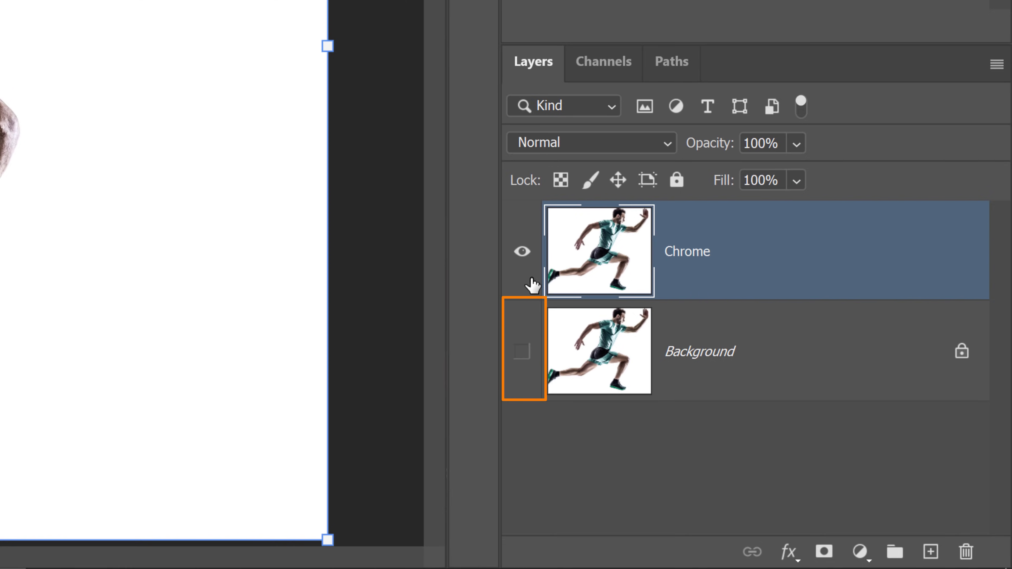
click(521, 253)
click(520, 257)
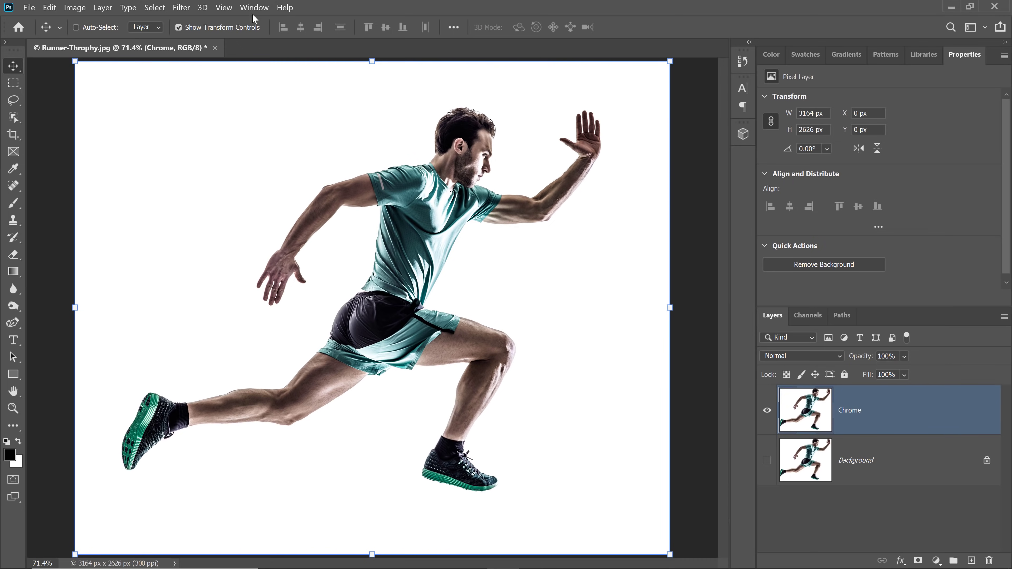
- Mask out the white backdrop of the Chrome layer with the Remove Background quick action
click(253, 12)
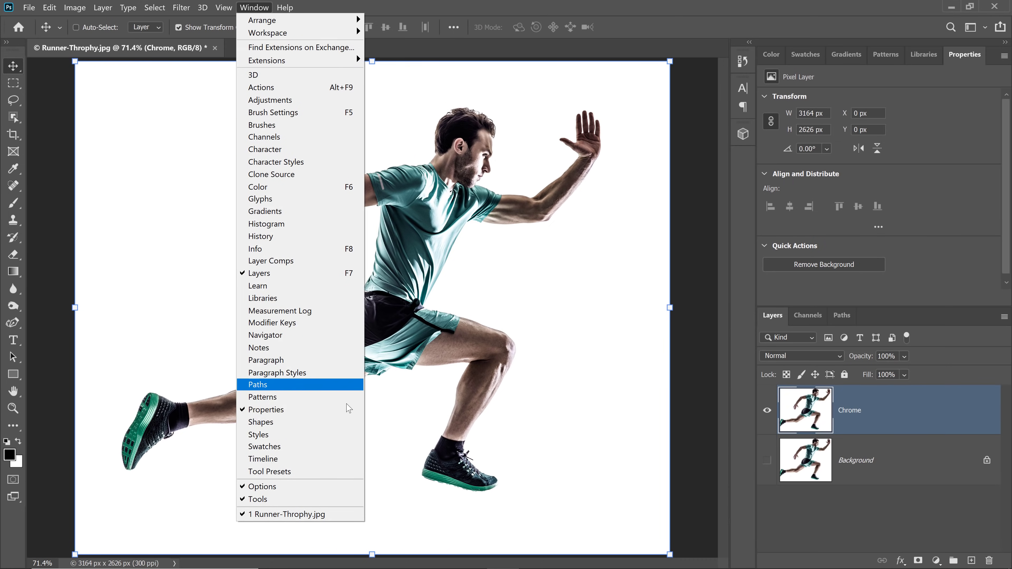
click(956, 128)
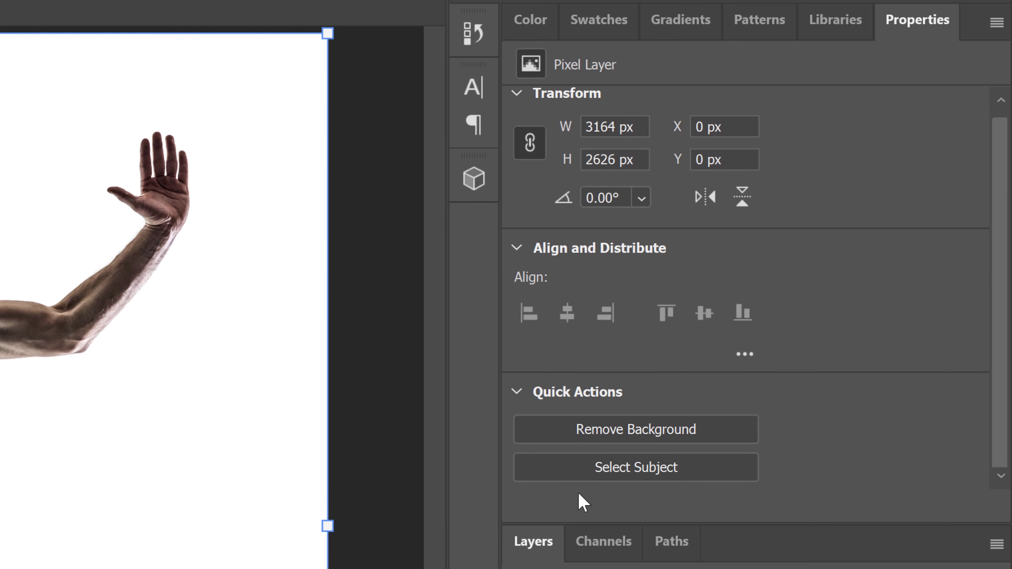
click(723, 430)
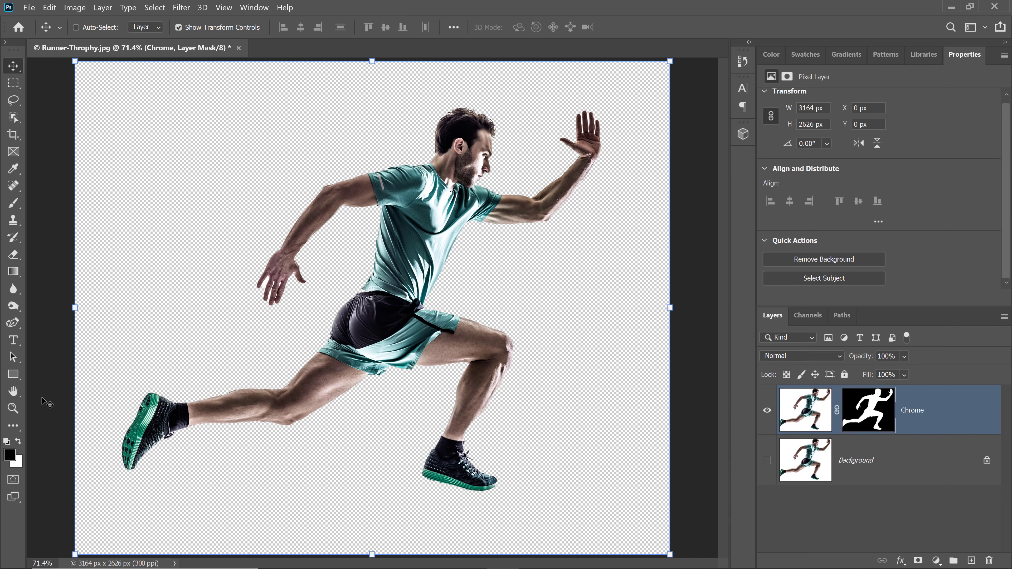
- Paint black on the Chrome layer mask with a small brush to hide the white gaps between the rear hand's fingers
click(13, 408)
drag(264, 284, 266, 285)
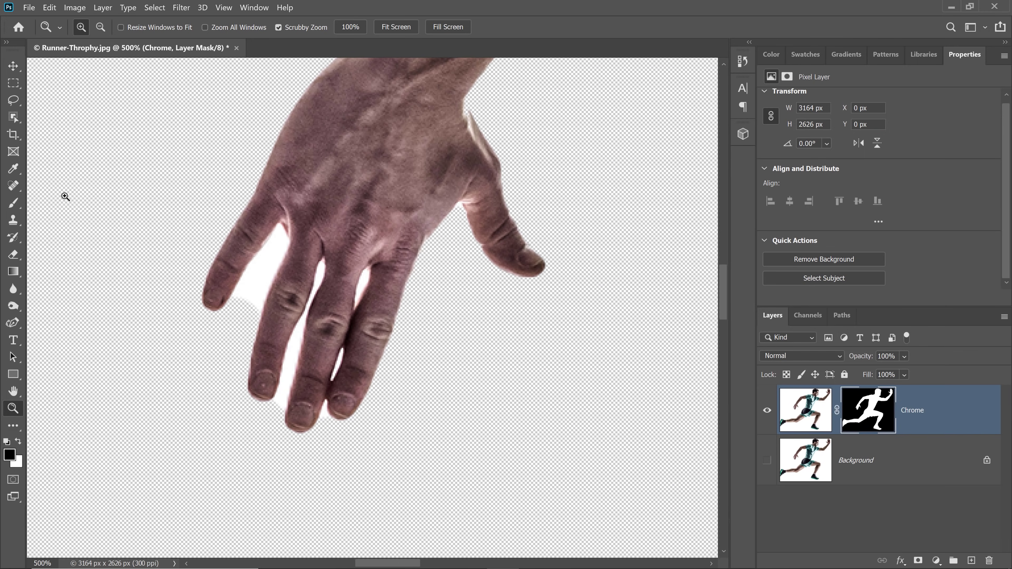
drag(13, 208, 64, 204)
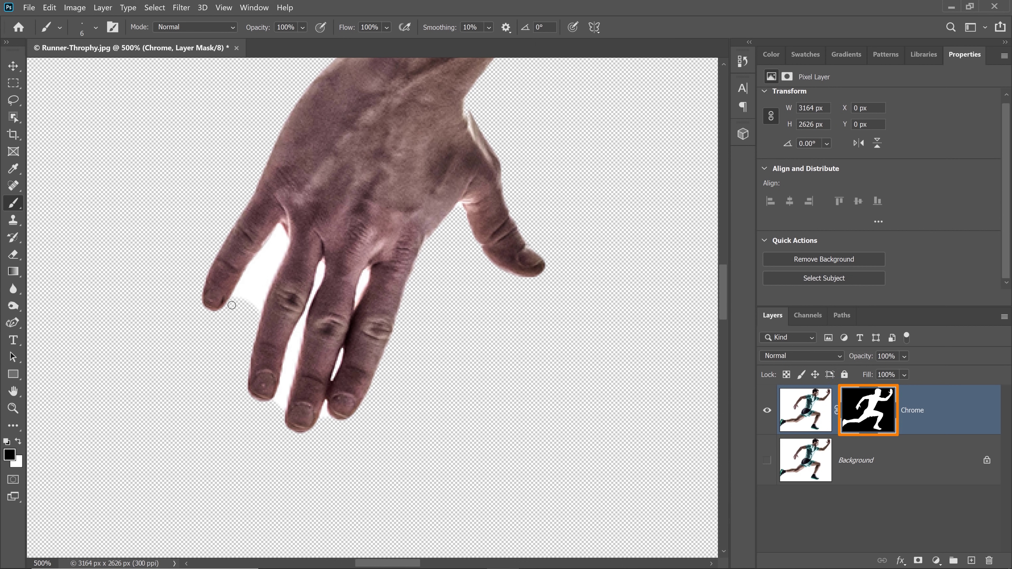
mouse_move(240, 295)
mouse_down()
mouse_move(255, 293)
mouse_move(257, 303)
mouse_move(281, 234)
mouse_move(245, 273)
mouse_move(257, 275)
mouse_move(275, 244)
mouse_up()
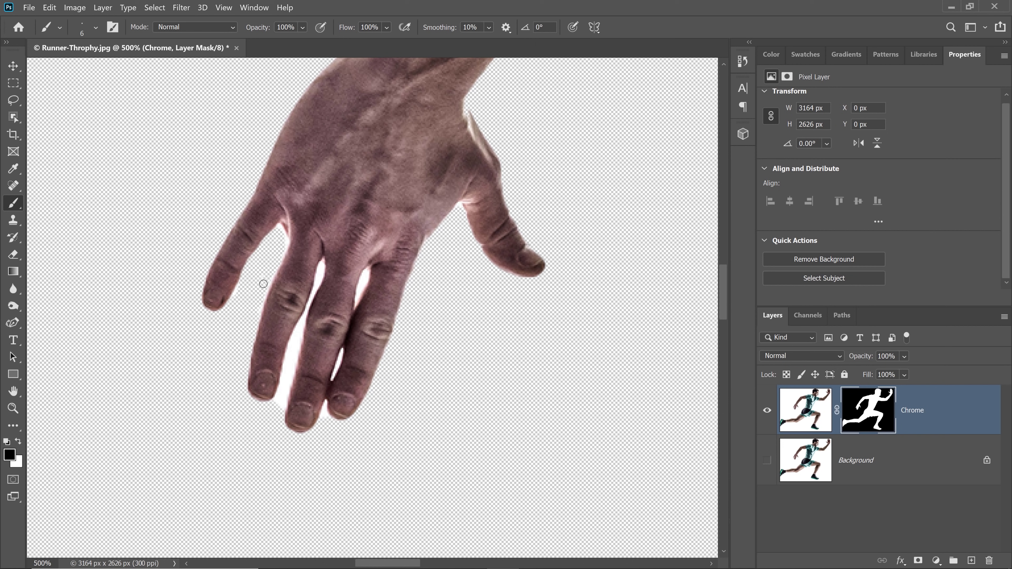
drag(297, 331, 280, 411)
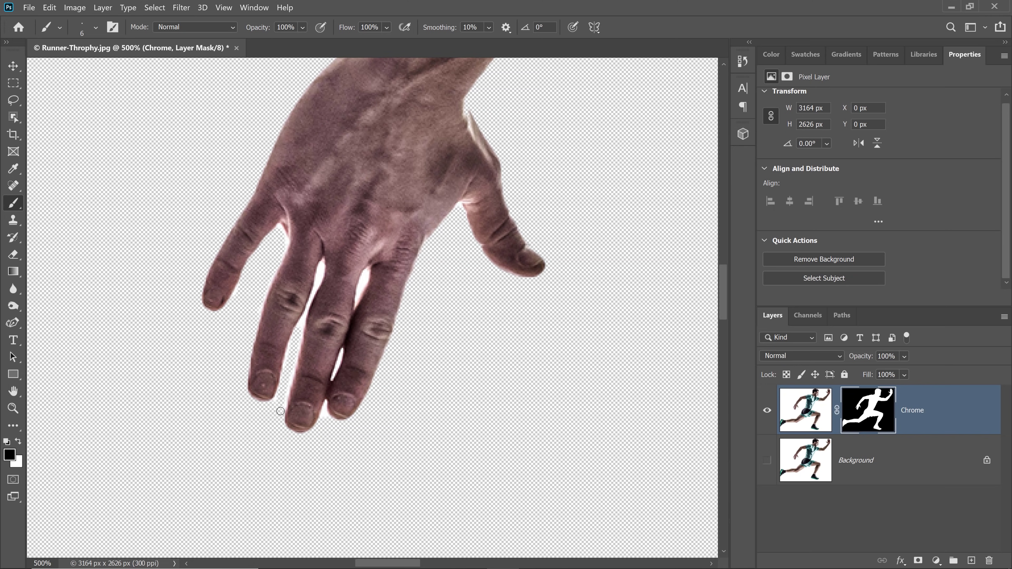
click(13, 391)
double_click(13, 391)
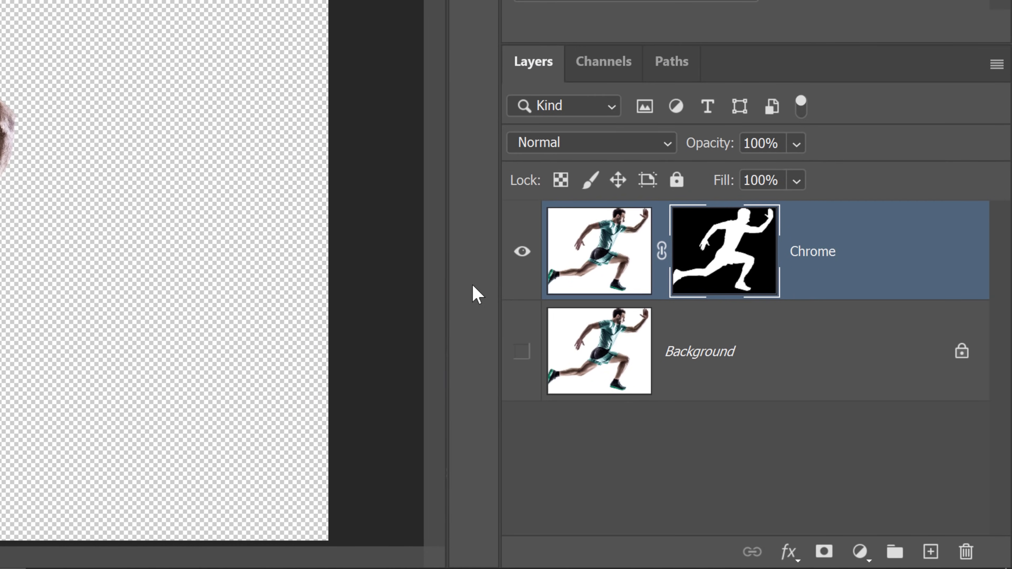
- Desaturate the image of the Chrome layer, leaving its mask untouched
click(595, 263)
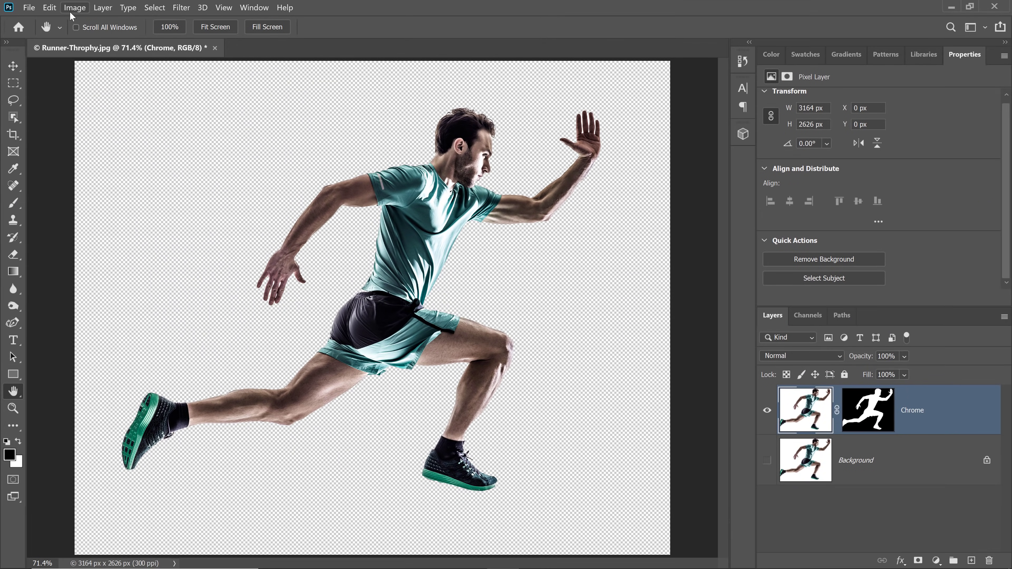
click(74, 9)
mouse_move(119, 36)
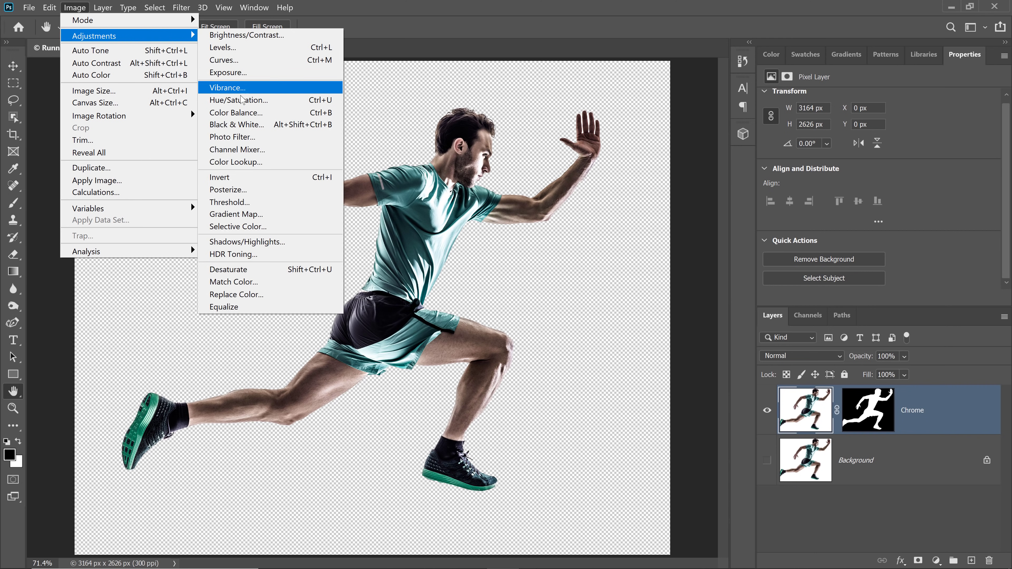
click(278, 271)
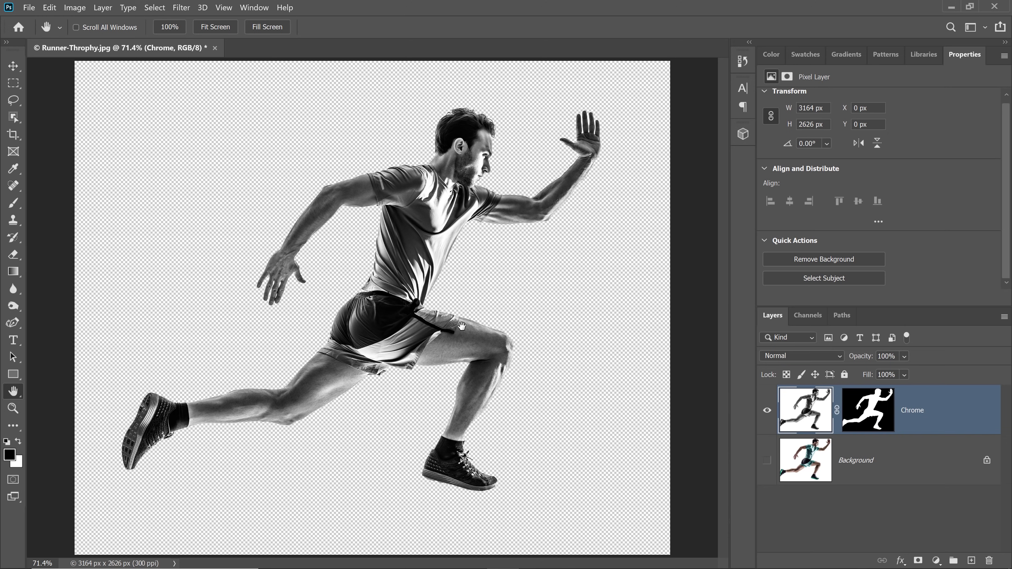
- Inspect the shirt's fabric texture up close and open the Camera Raw Filter for the Chrome layer
click(13, 410)
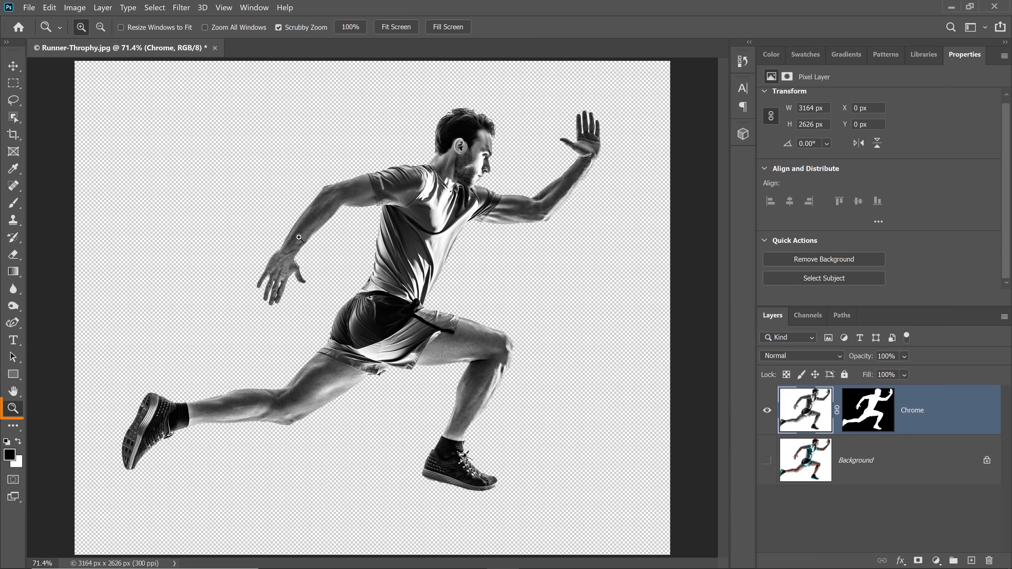
click(293, 191)
click(293, 191)
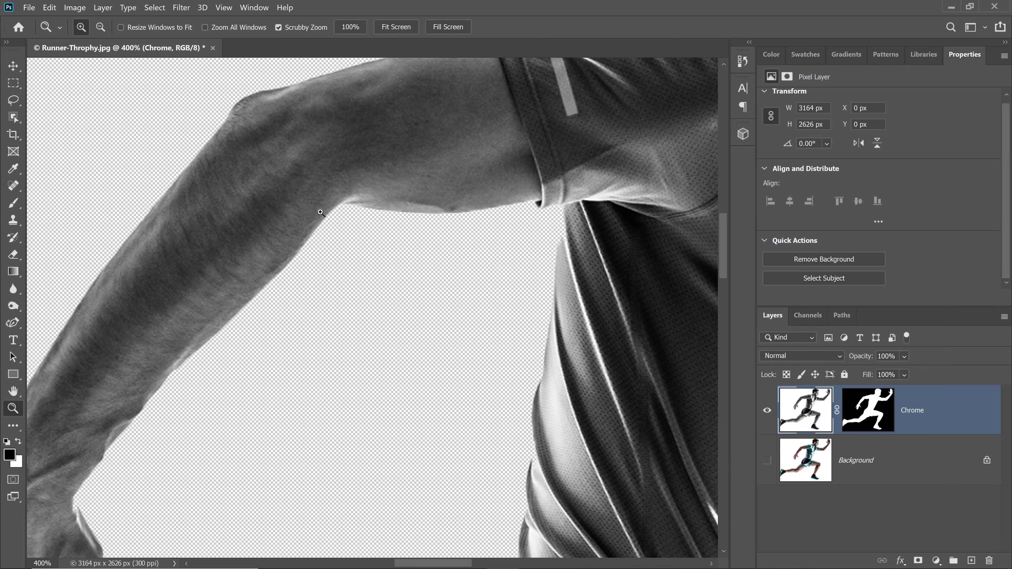
drag(453, 565, 476, 564)
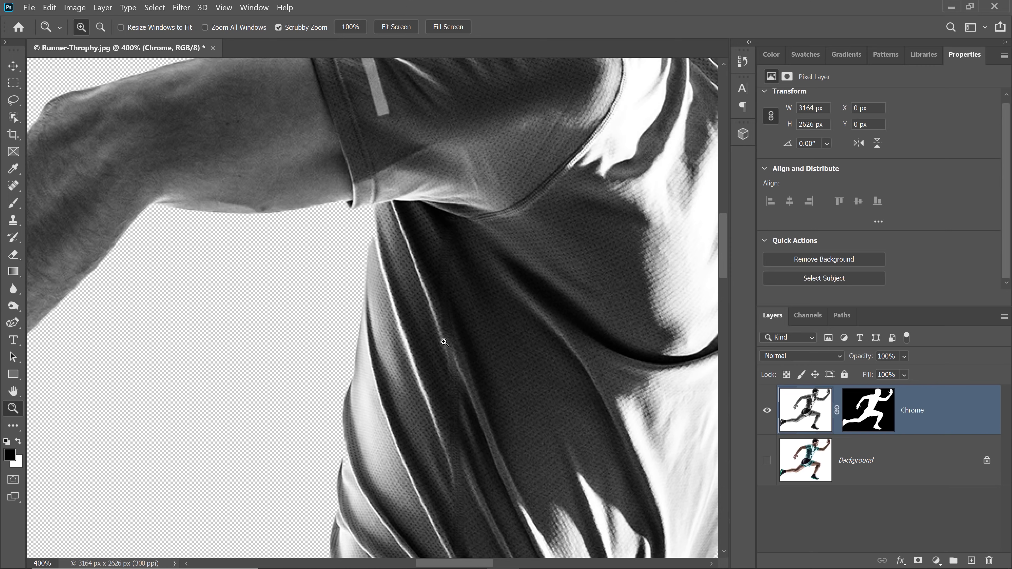
scroll(426, 290, up, 5)
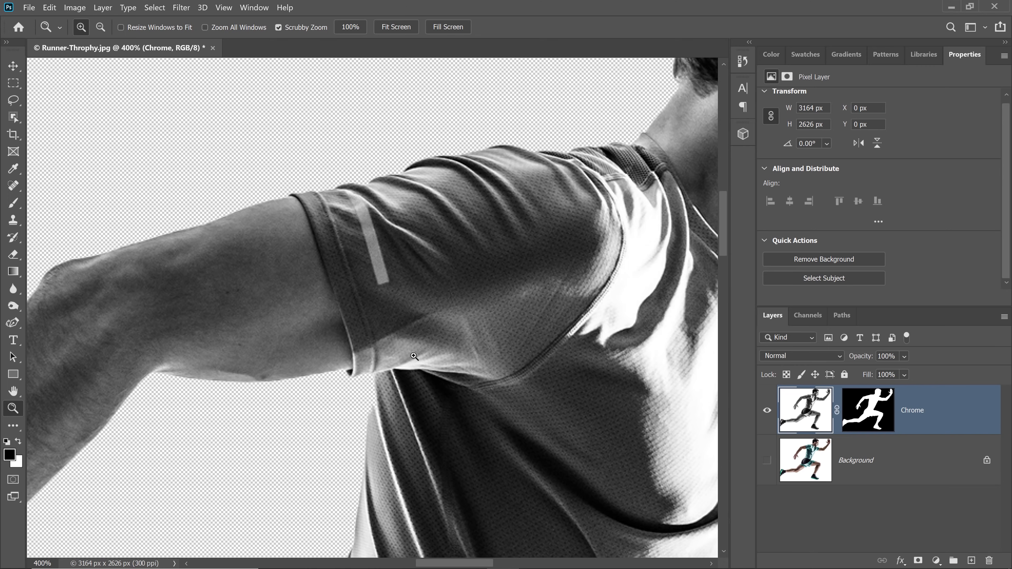
drag(455, 566, 483, 564)
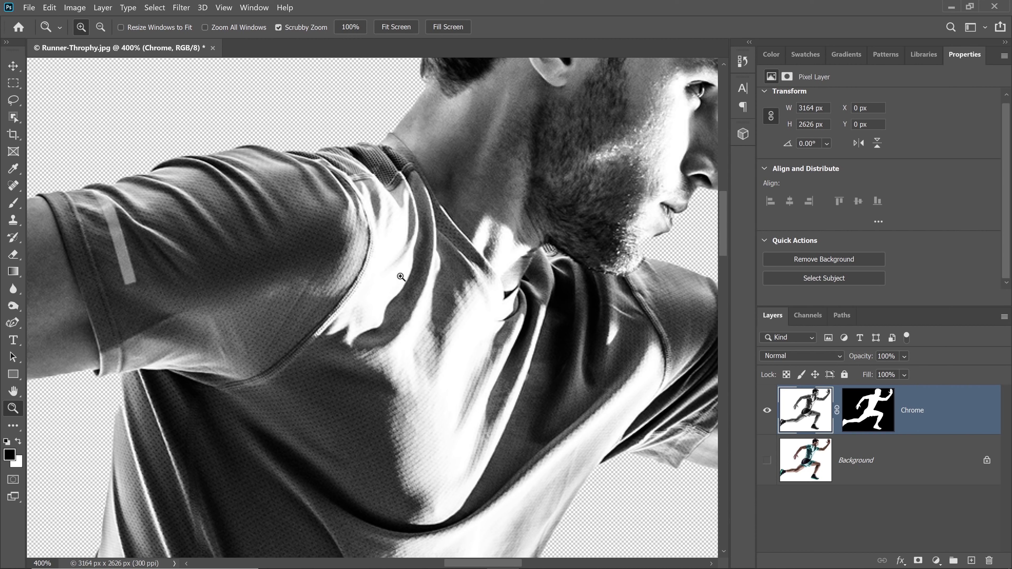
click(180, 9)
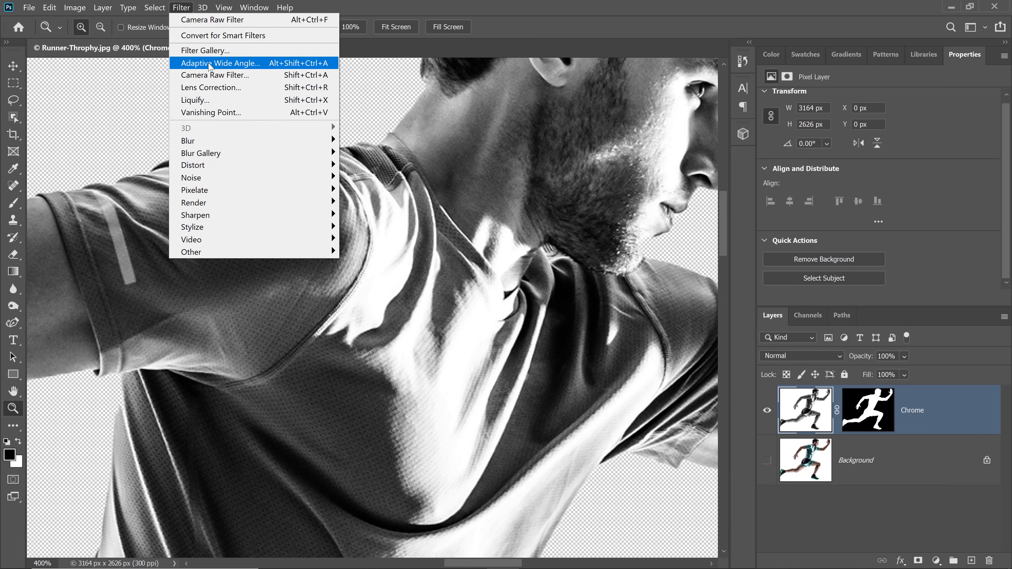
click(214, 76)
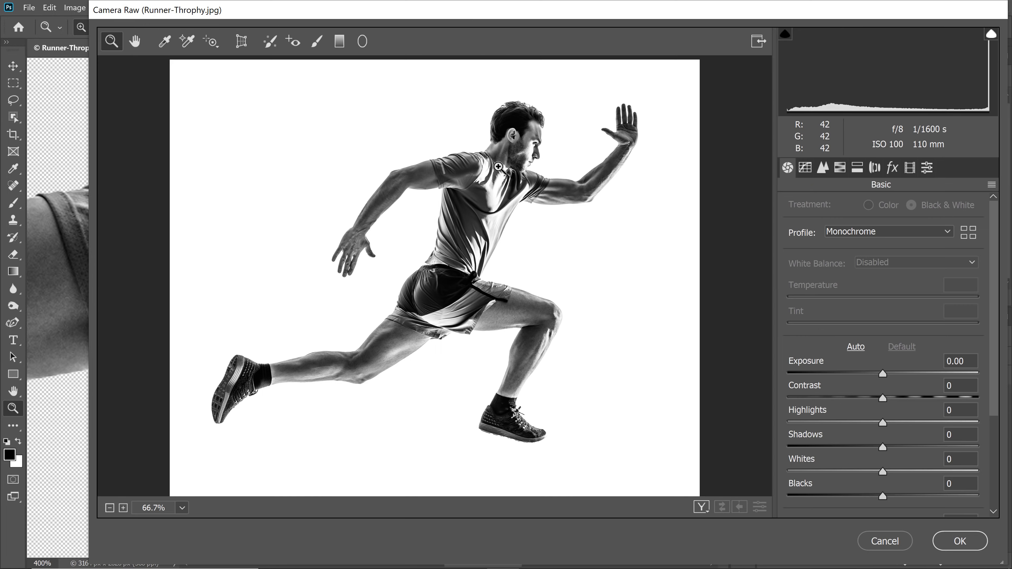
- Set Texture to -100 to smooth the skin and shirt, and compare the result with the default settings
click(498, 167)
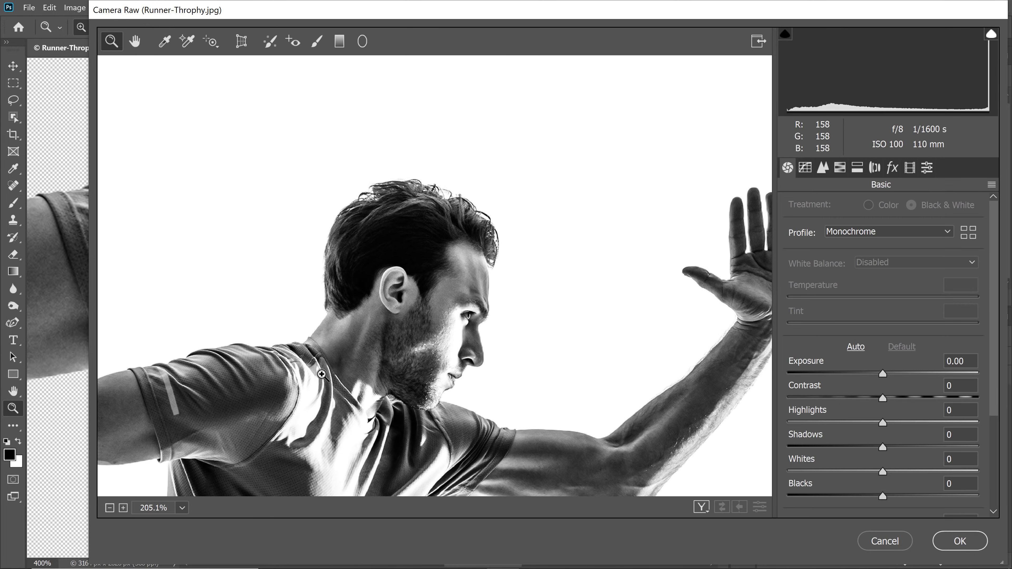
click(323, 374)
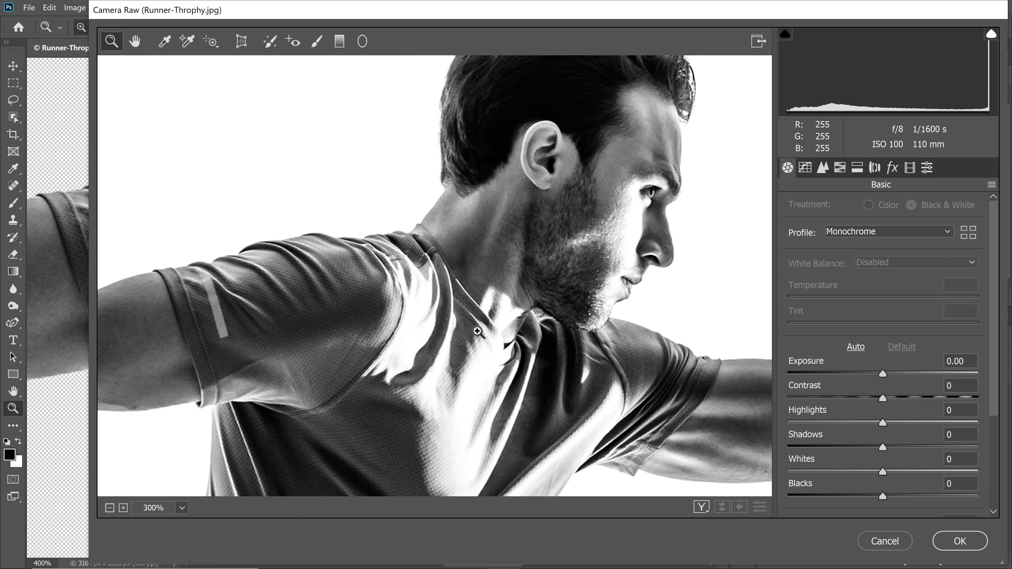
scroll(994, 346, down, 2)
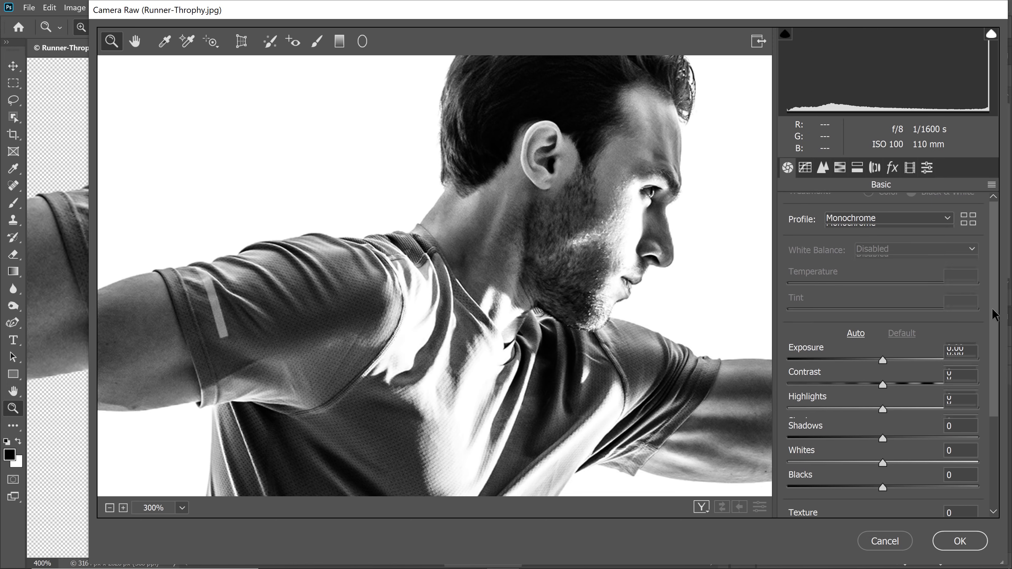
drag(993, 346, 996, 448)
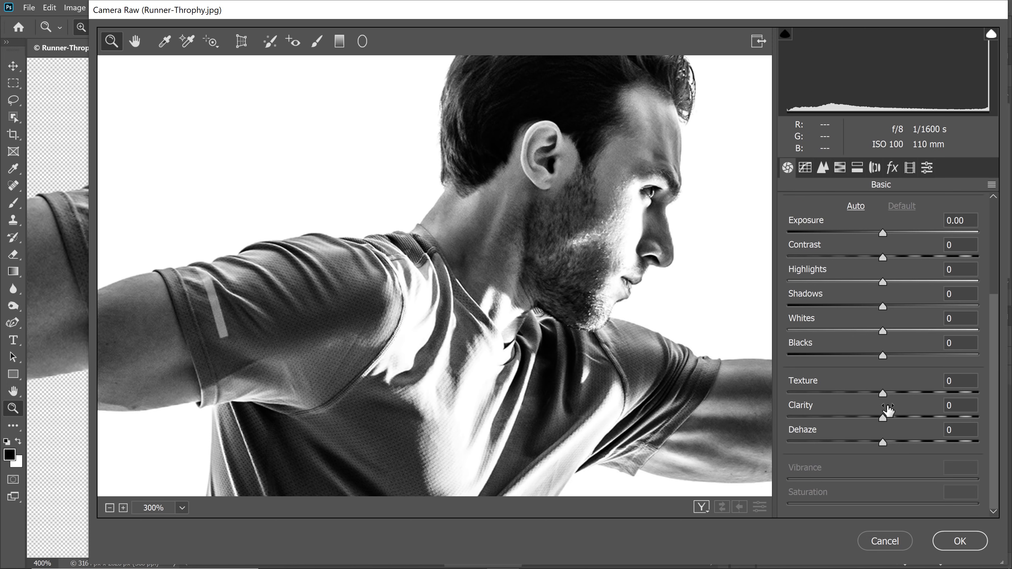
drag(881, 394, 713, 388)
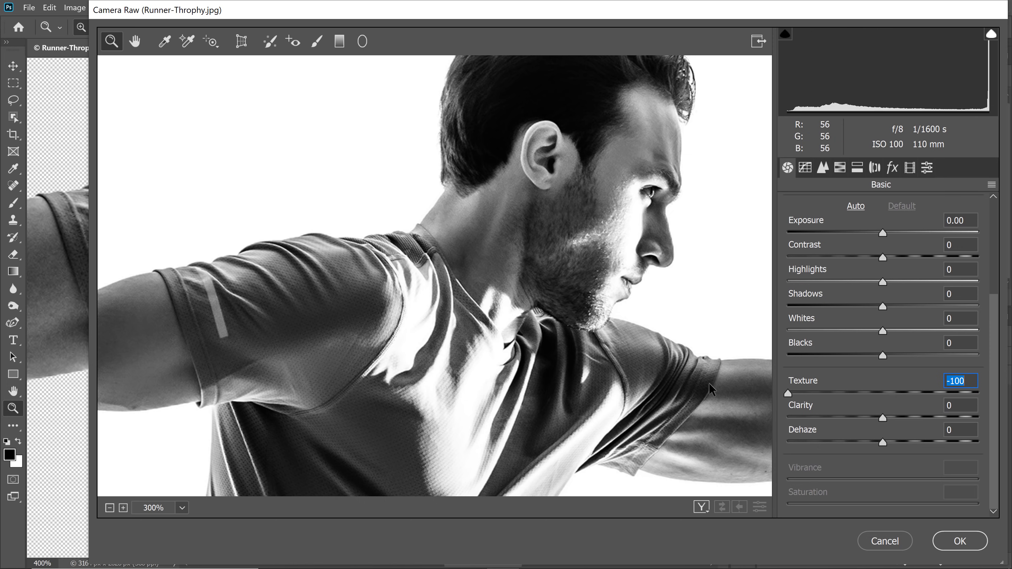
click(760, 506)
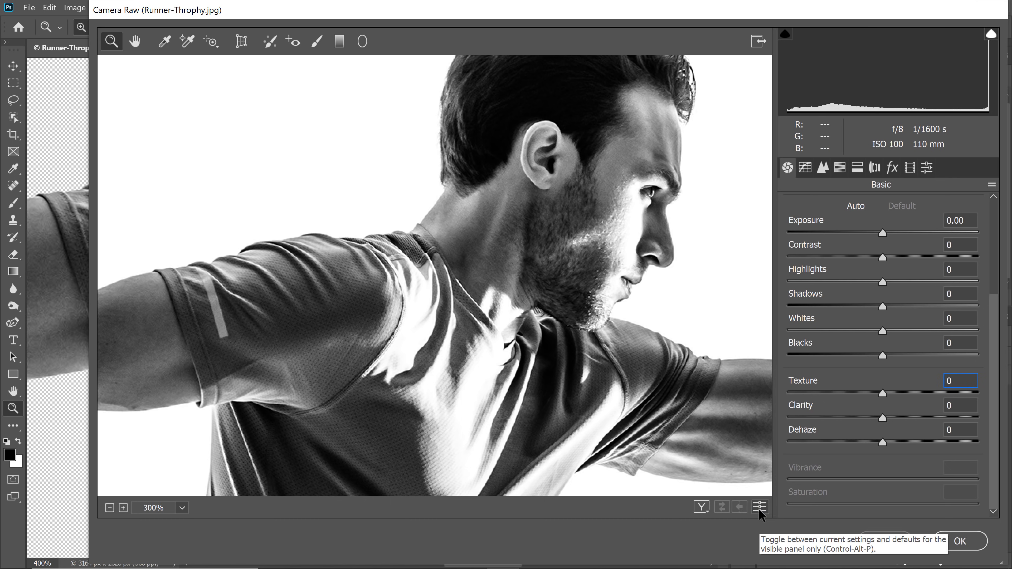
click(758, 508)
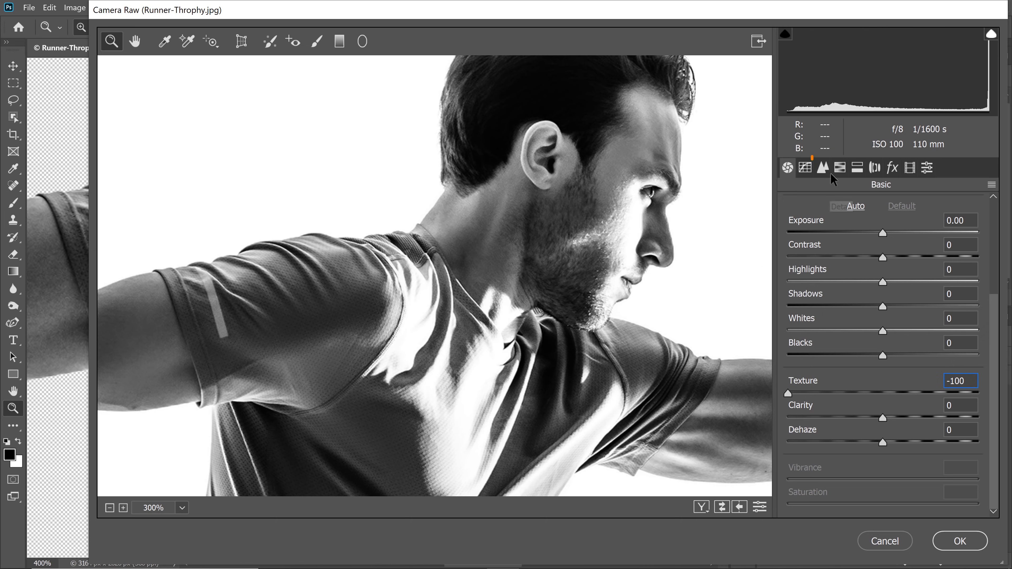
- Set noise reduction to Luminance 100, Luminance Detail 49 and Luminance Contrast 48 to smooth the runner's skin and shirt
click(823, 168)
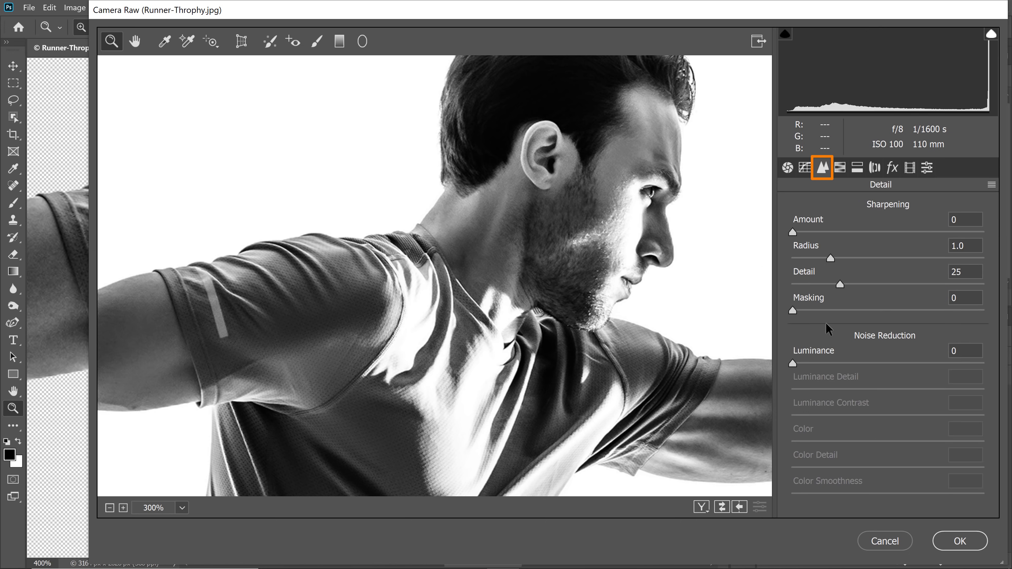
drag(792, 363, 1006, 372)
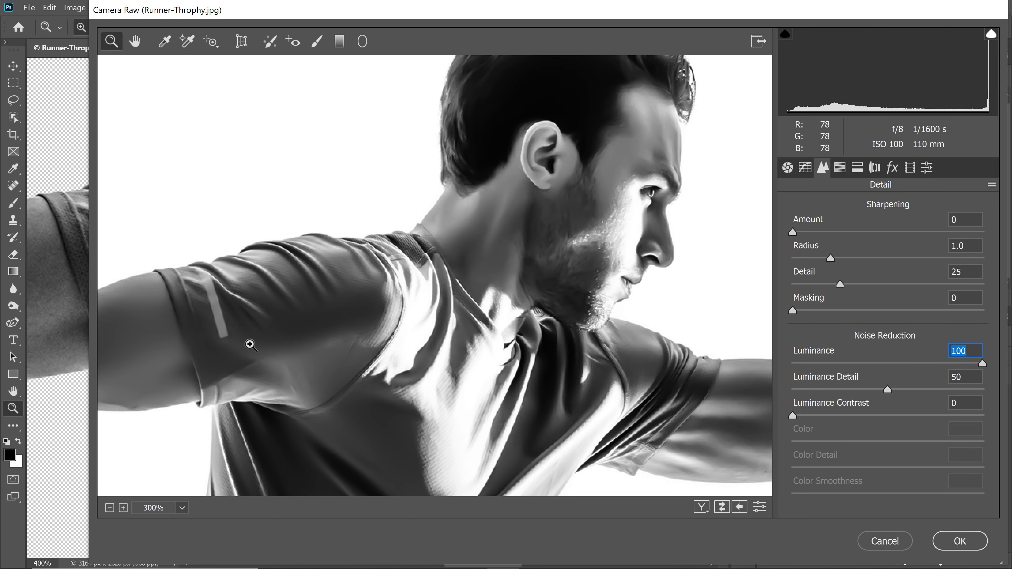
mouse_move(886, 389)
mouse_down()
mouse_move(785, 388)
mouse_move(909, 389)
mouse_move(884, 388)
mouse_up()
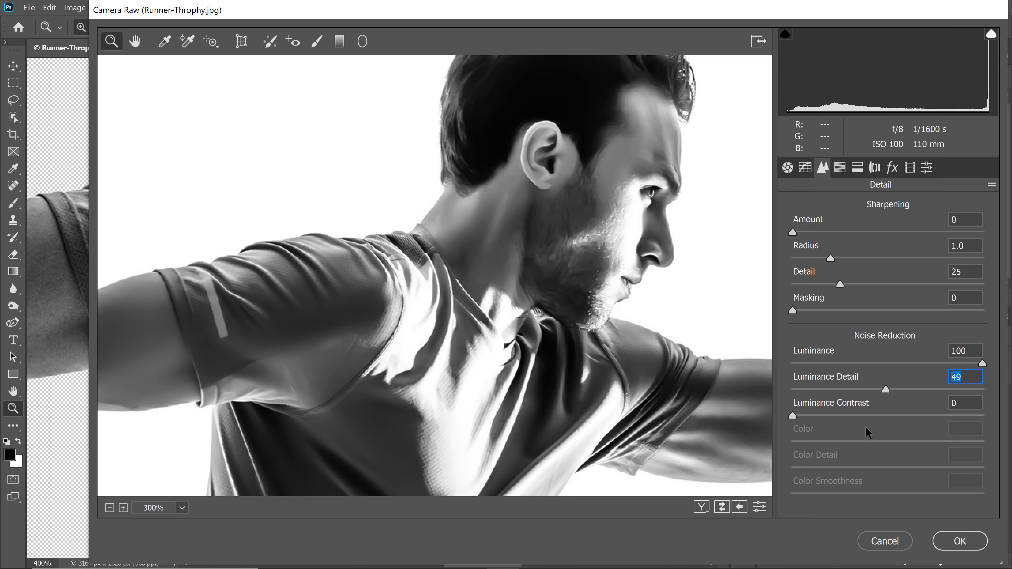
drag(793, 415, 883, 416)
- Compare the noise reduction with the default settings and apply the Camera Raw filter to the Chrome layer
click(760, 507)
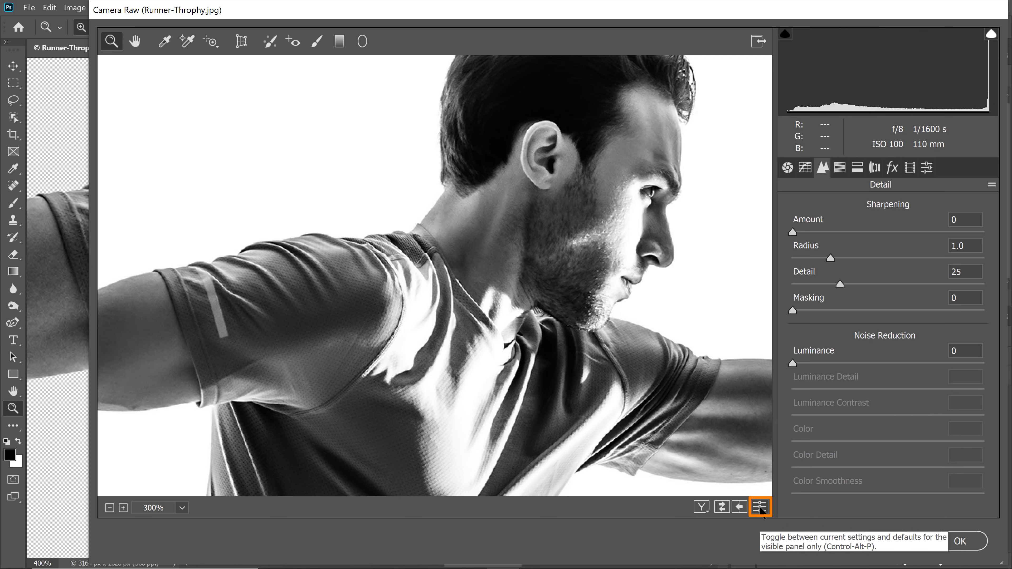
click(759, 507)
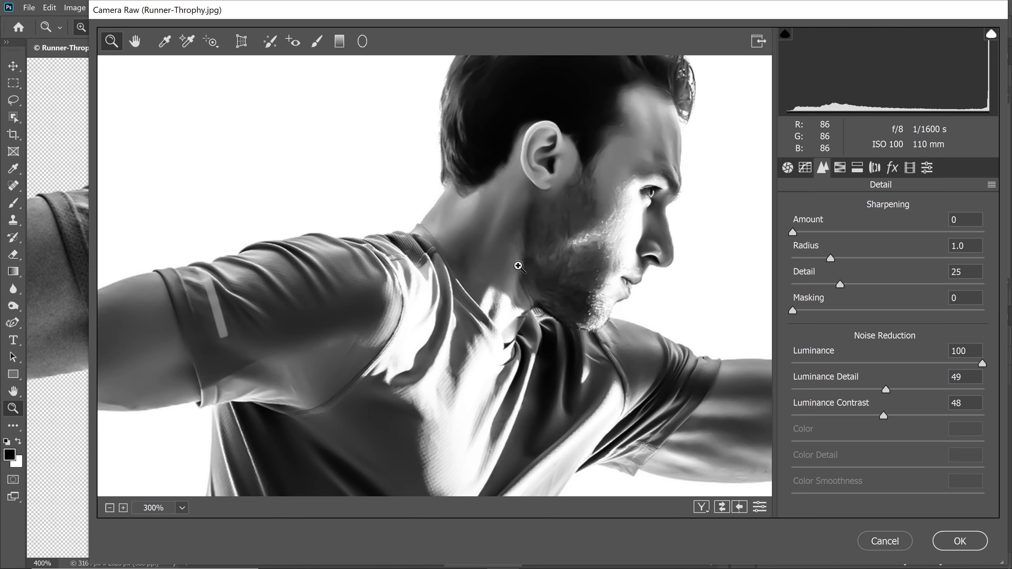
click(952, 541)
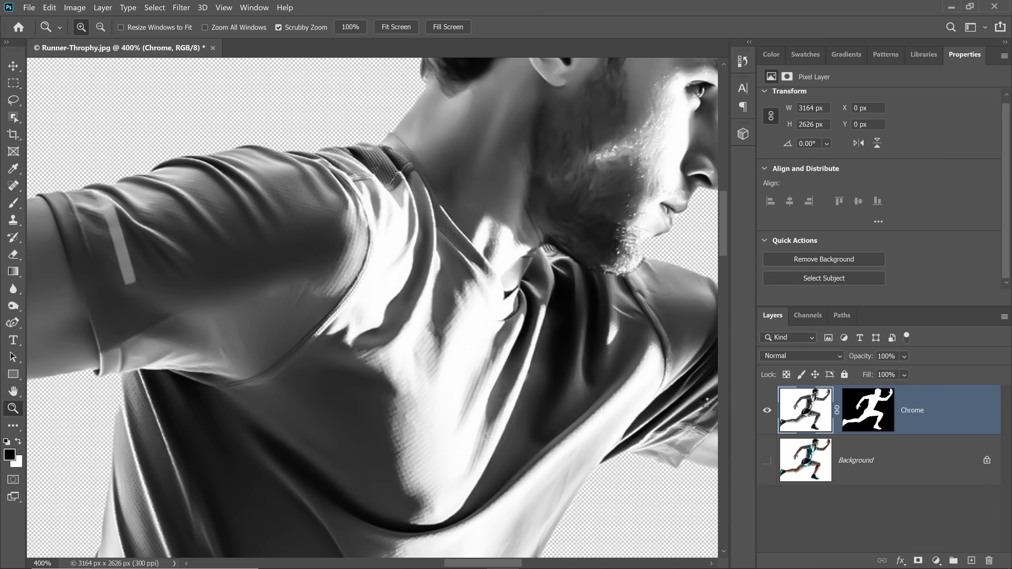
- Use Apply Image on the Chrome layer with the merged RGB channel inverted, Difference blending and 100% opacity
double_click(19, 392)
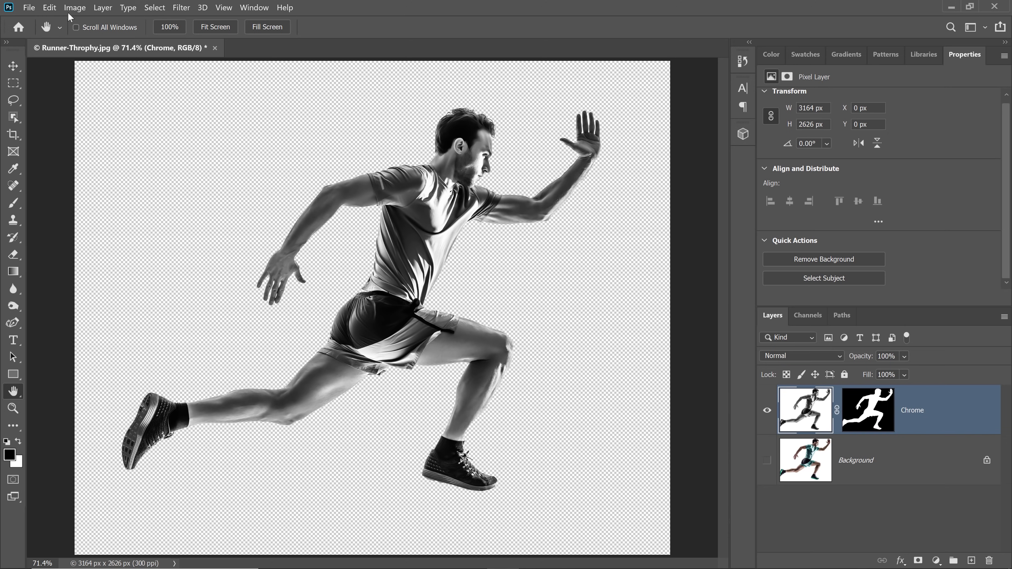
click(75, 7)
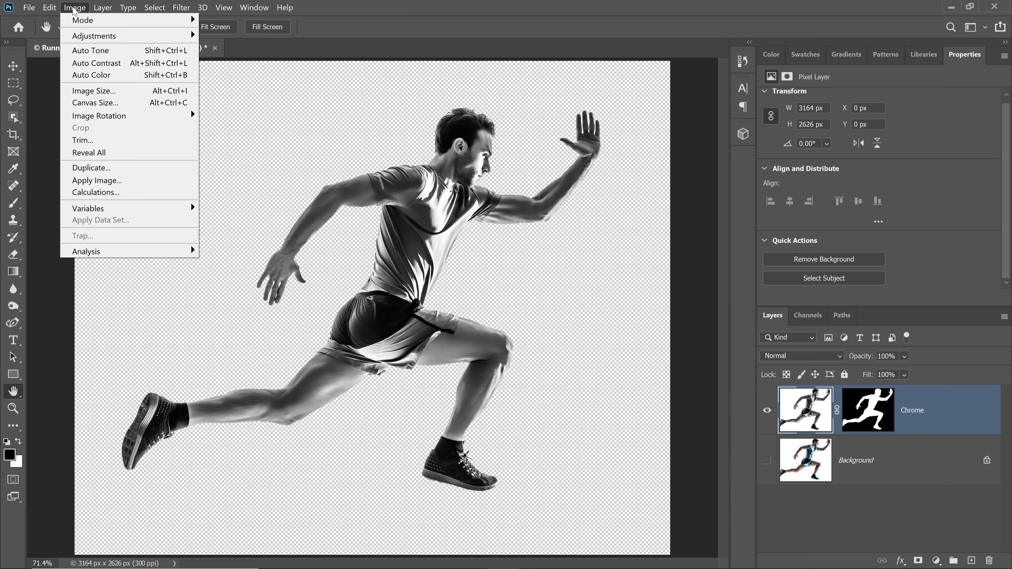
click(118, 181)
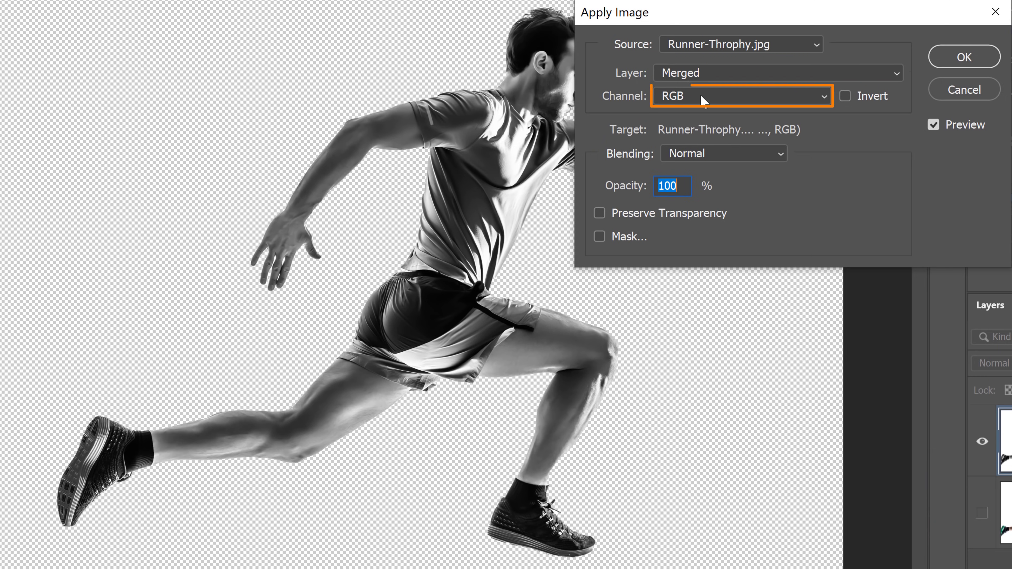
click(716, 162)
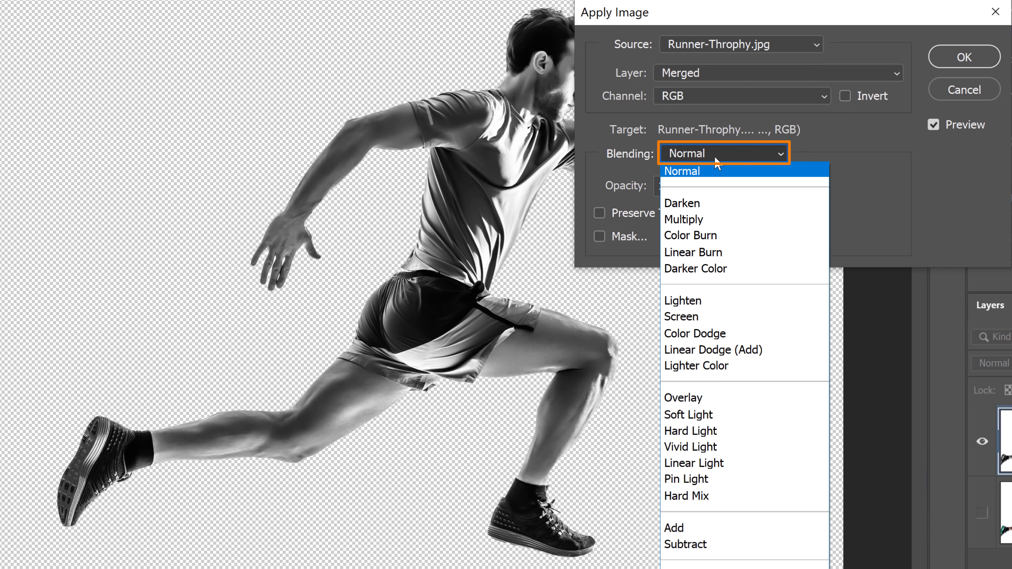
click(702, 561)
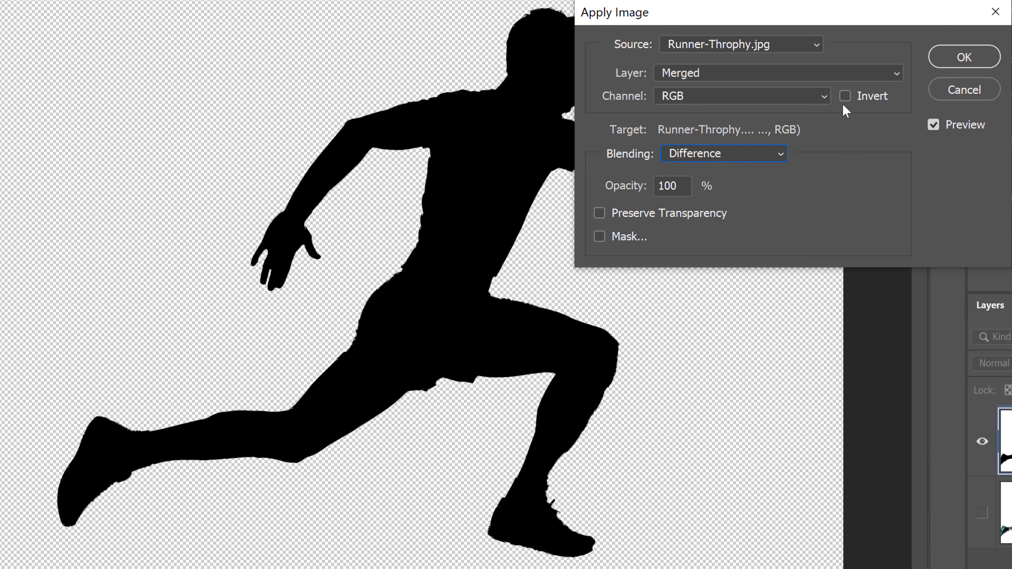
click(845, 96)
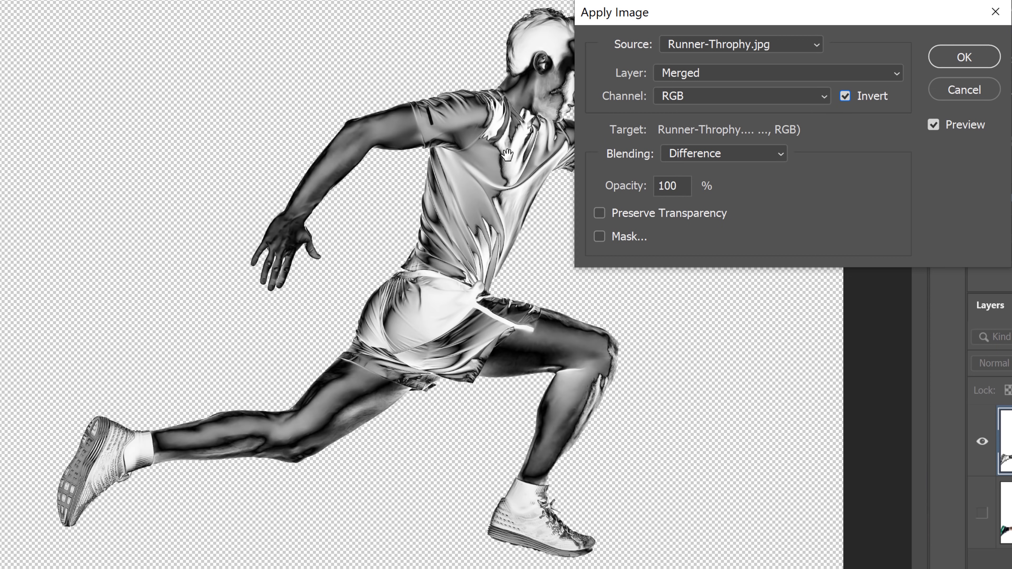
drag(645, 16, 834, 16)
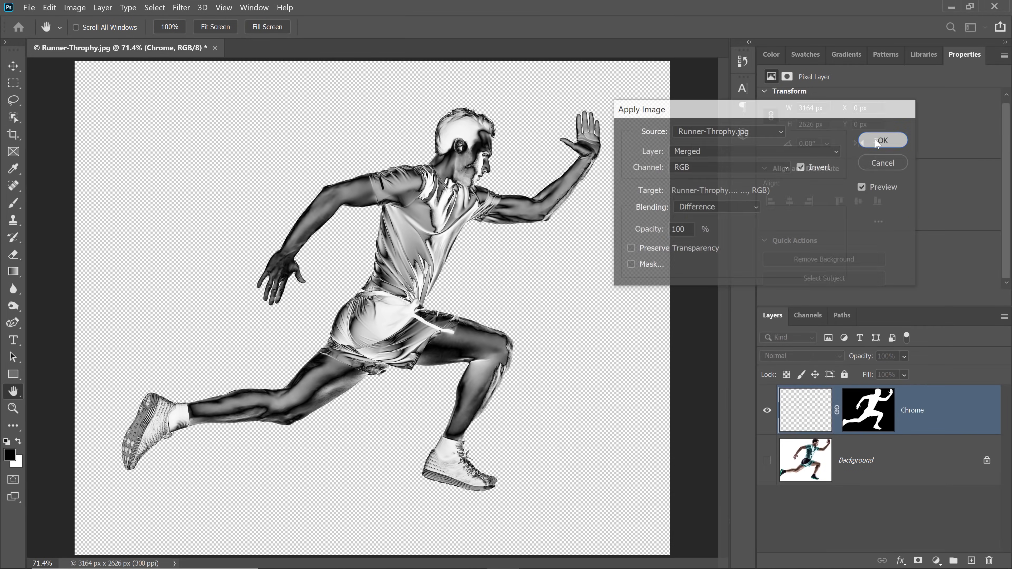
click(877, 144)
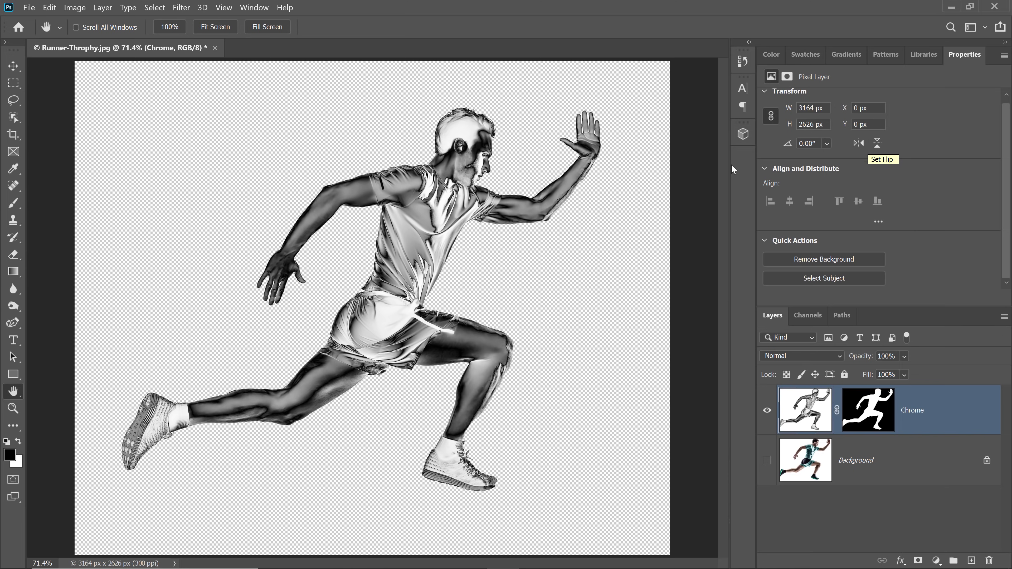
- Run Apply Image on the whole Chrome layer a second time with the same inverted RGB and Difference settings
click(80, 8)
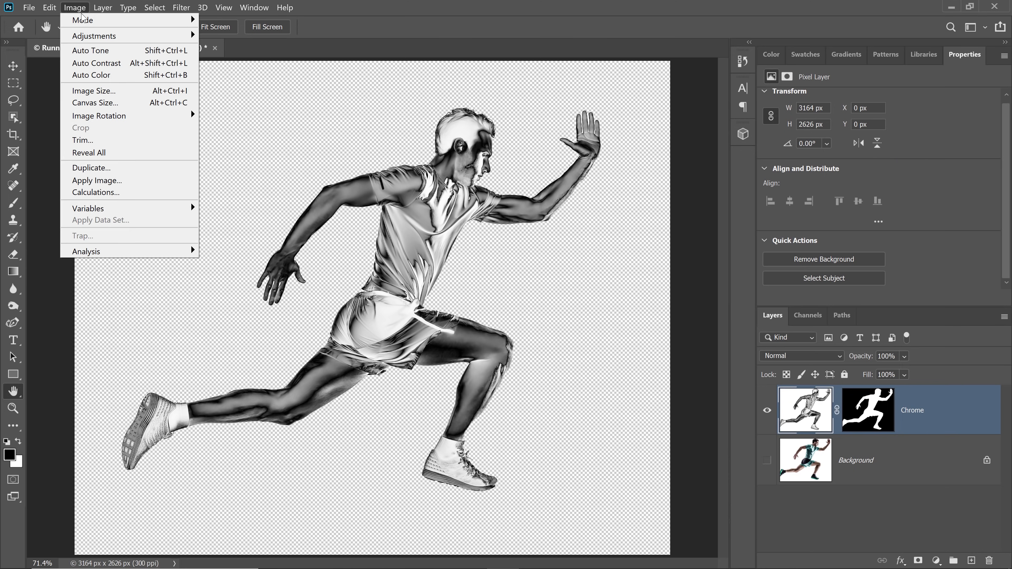
click(117, 183)
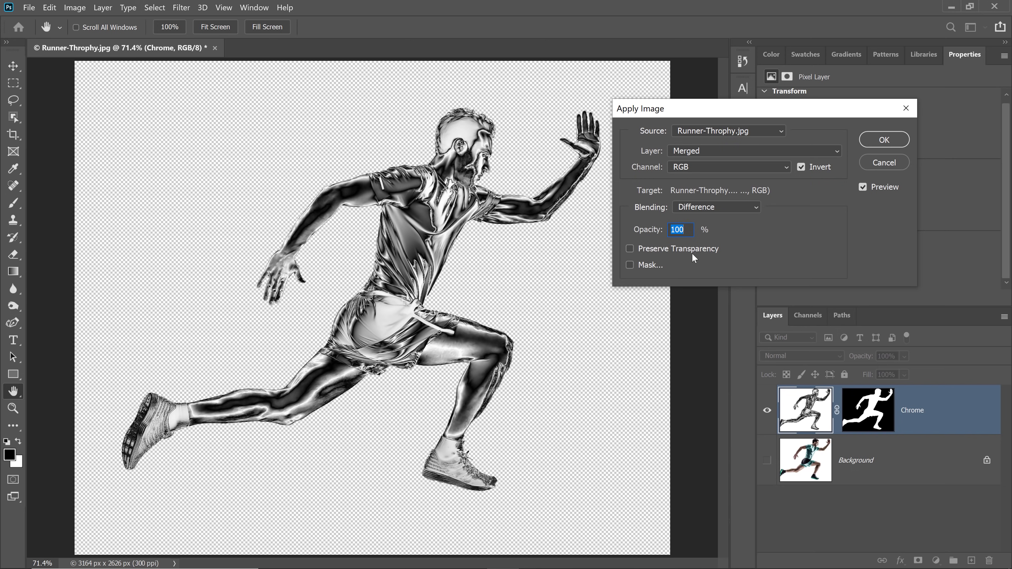
click(883, 144)
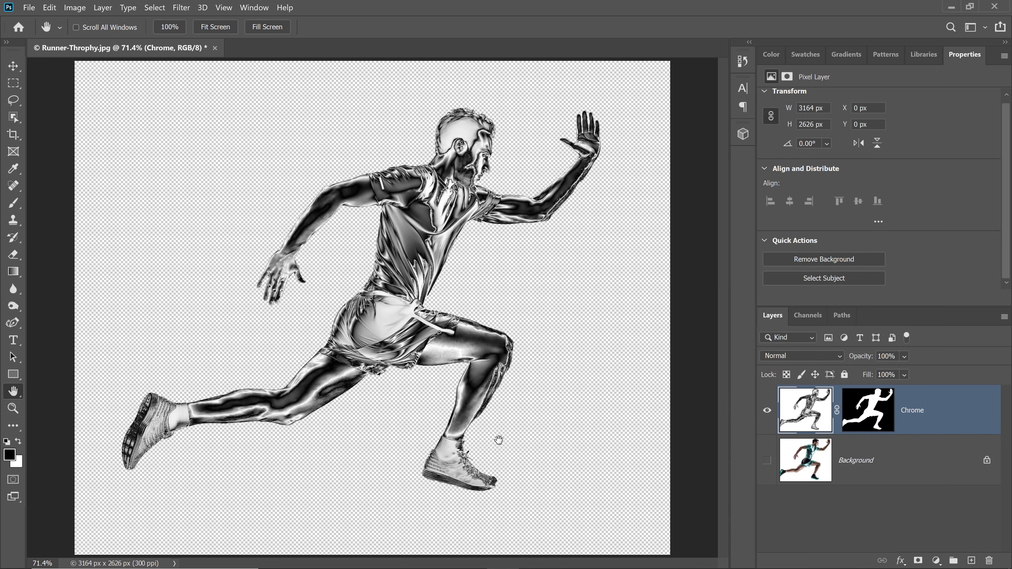
- Lasso the runner's rear arm and hand, run Apply Image with inverted RGB and Difference on that selection only, and deselect
drag(14, 100, 53, 99)
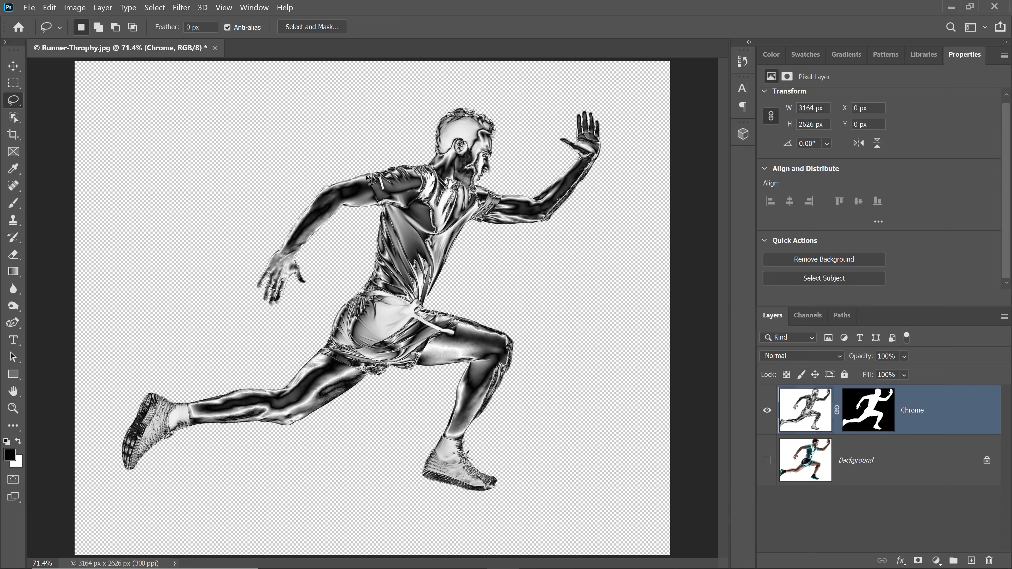
mouse_move(373, 190)
mouse_down()
mouse_move(376, 209)
mouse_move(343, 233)
mouse_move(323, 290)
mouse_move(269, 317)
mouse_move(263, 234)
mouse_move(336, 166)
mouse_move(369, 171)
mouse_up()
click(69, 8)
click(103, 184)
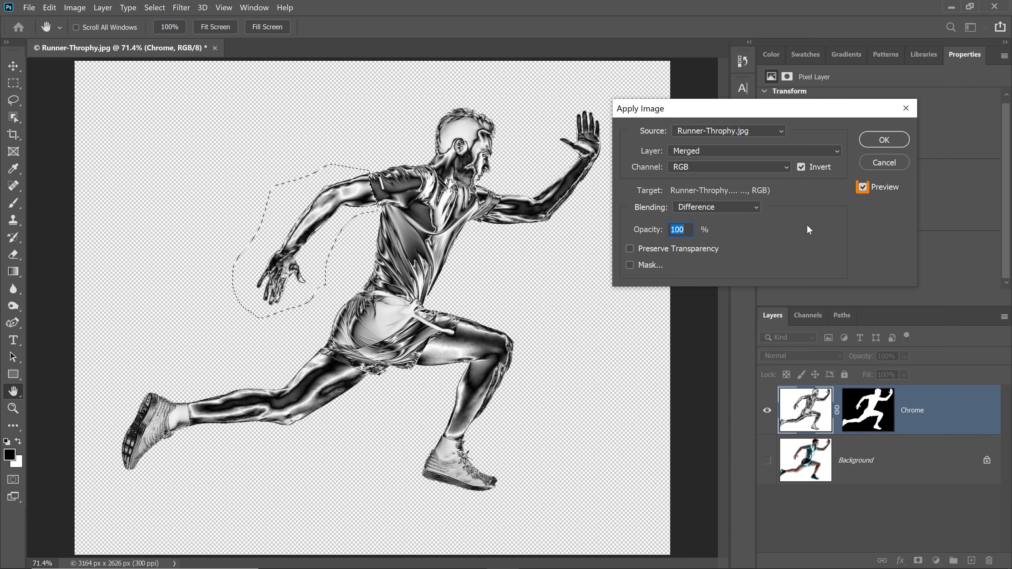
click(862, 187)
click(862, 187)
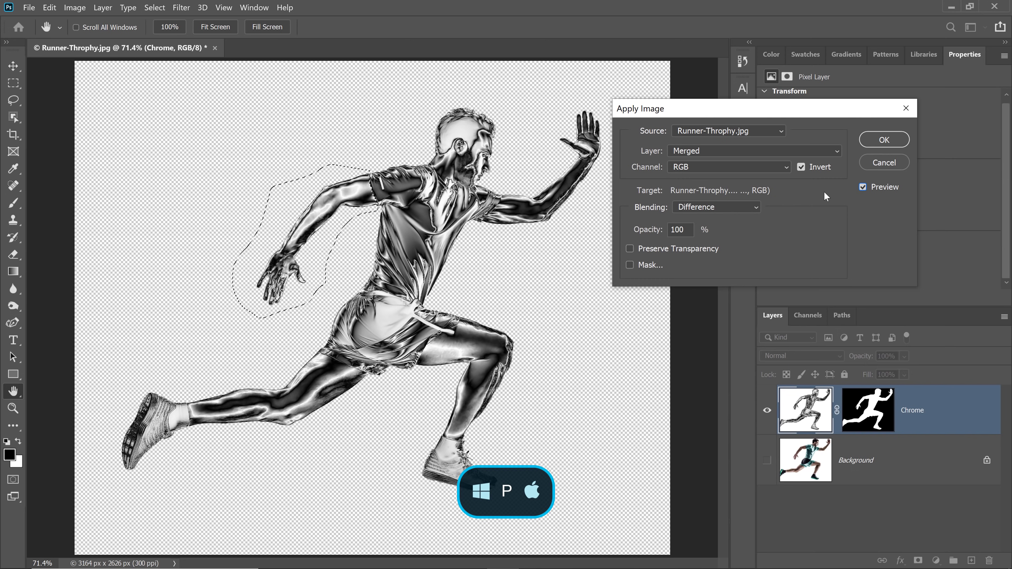
click(879, 142)
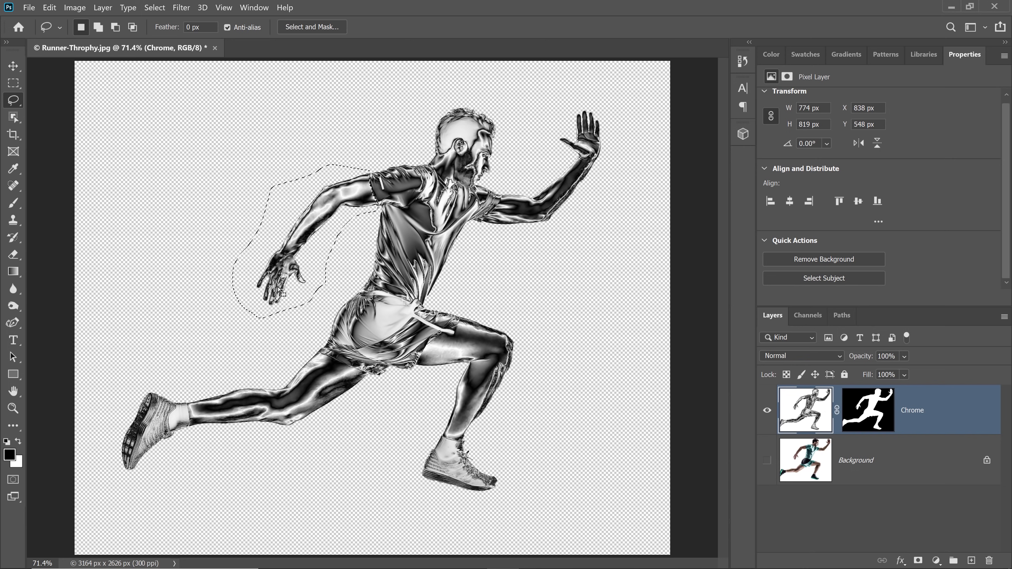
key(ctrl+d)
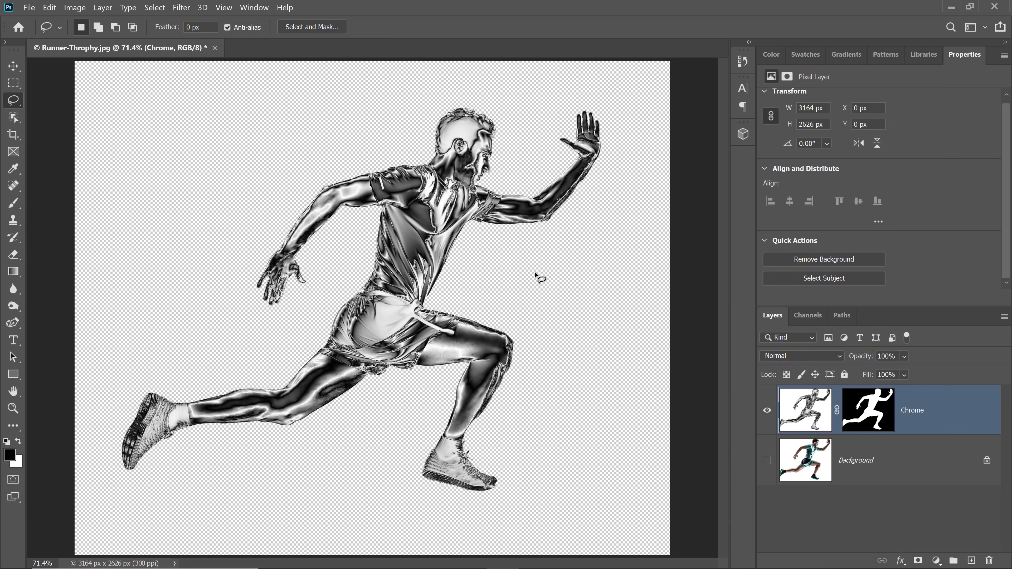
- Add a Solid Color fill layer in dark gray 3e3e3e and place it between the Chrome layer and the Background
click(936, 559)
click(914, 326)
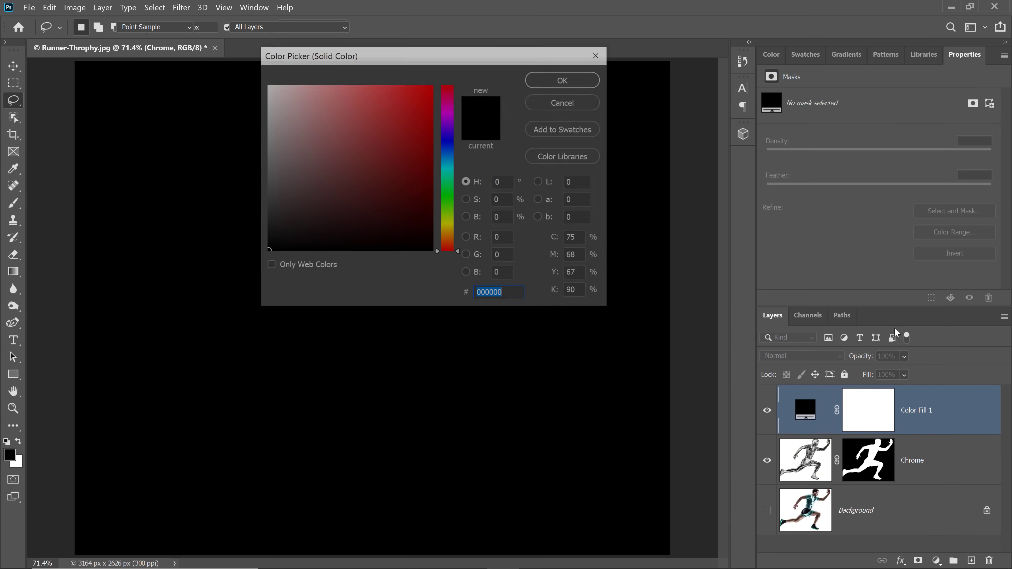
drag(276, 210, 249, 212)
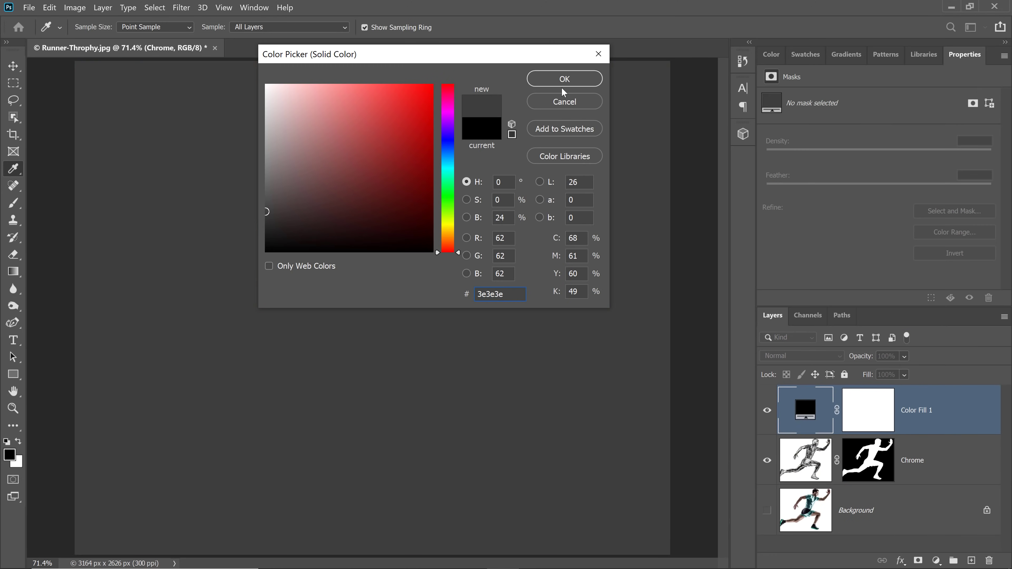
click(564, 79)
drag(804, 411, 813, 476)
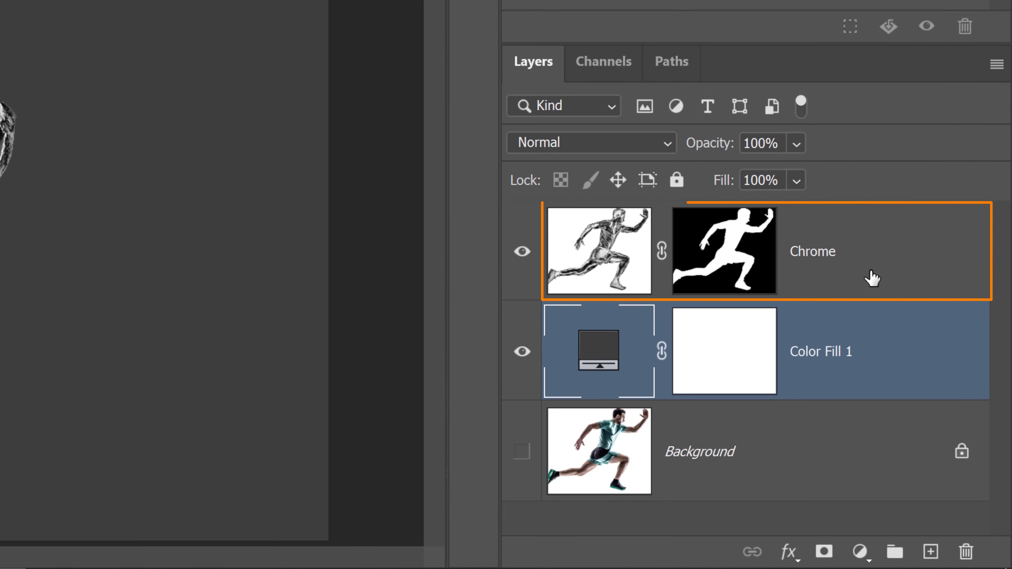
- Add a Hue/Saturation adjustment layer above the Chrome layer and clip it to that layer
click(870, 277)
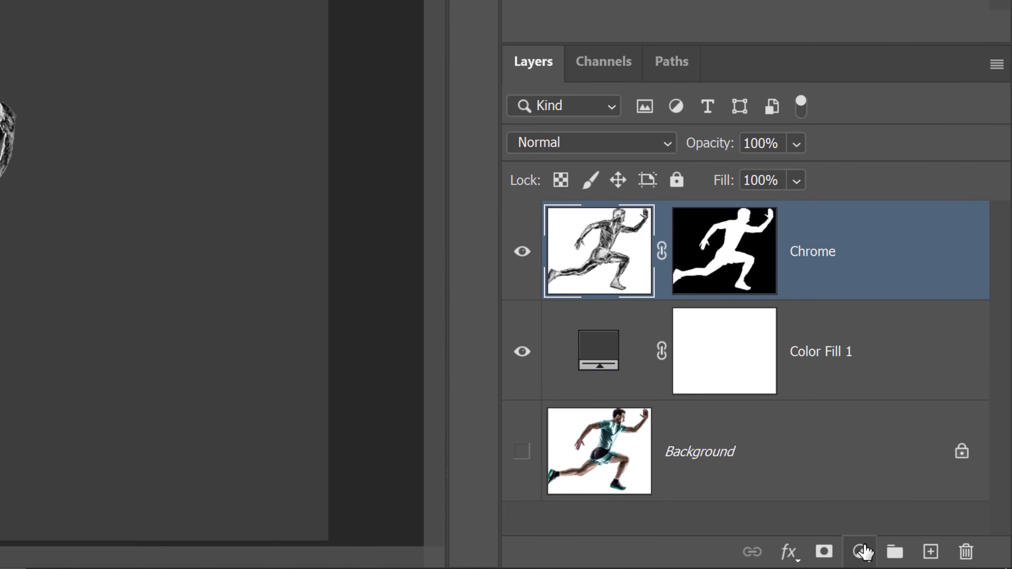
click(860, 551)
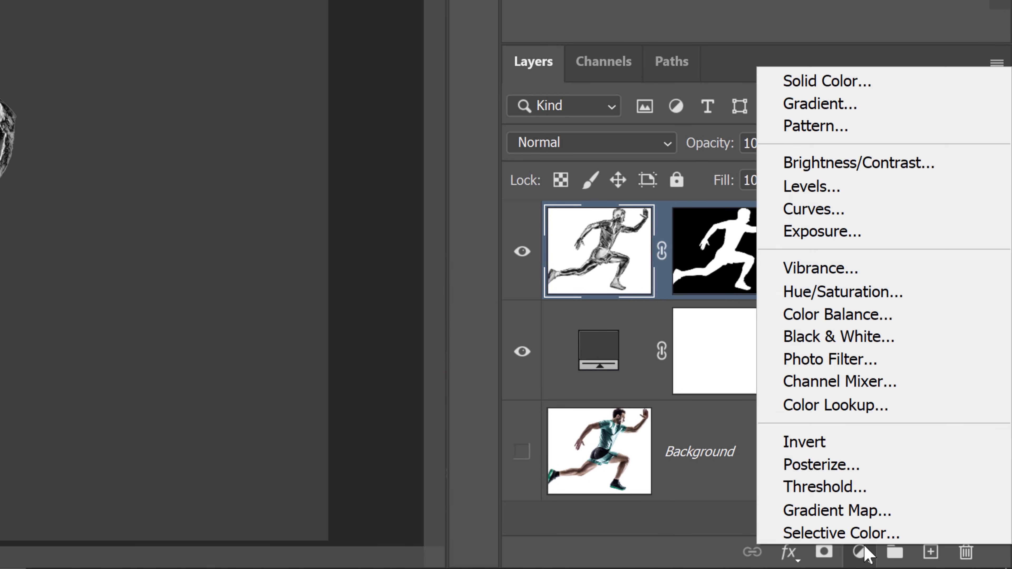
click(864, 295)
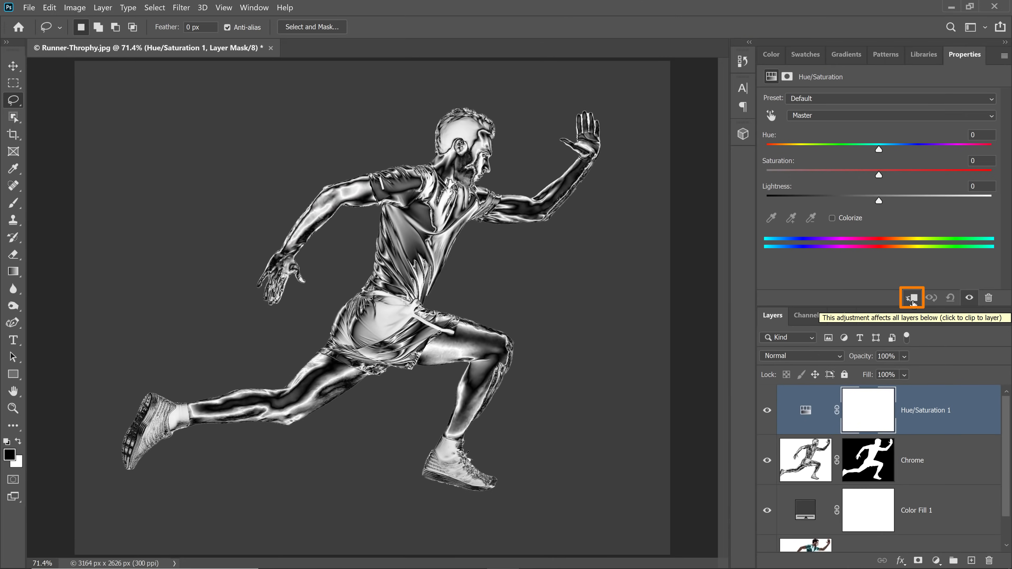
click(912, 299)
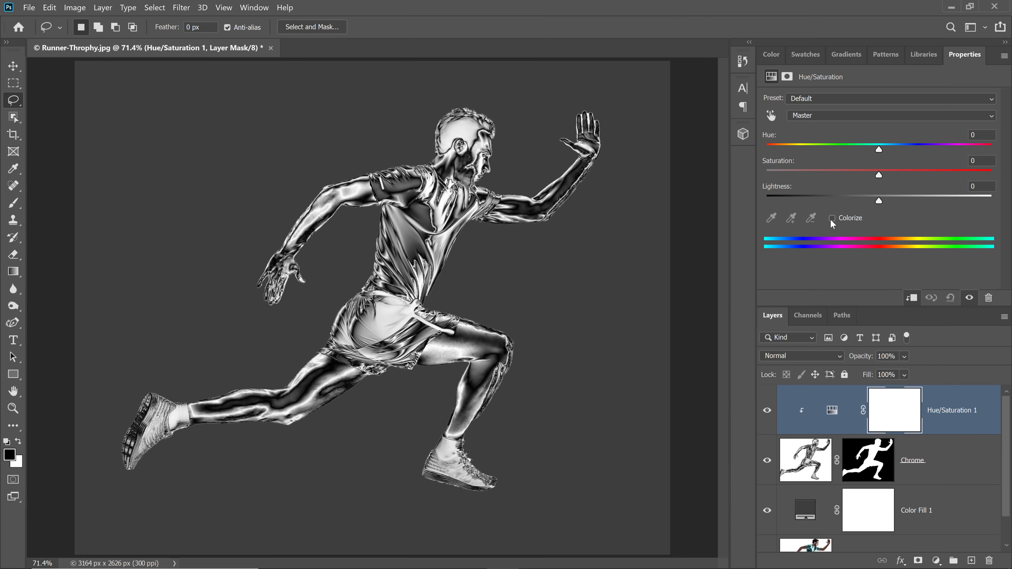
- Colorize the runner gold with Hue 43 and Saturation 56, and compare the figure with and without the adjustment
click(832, 219)
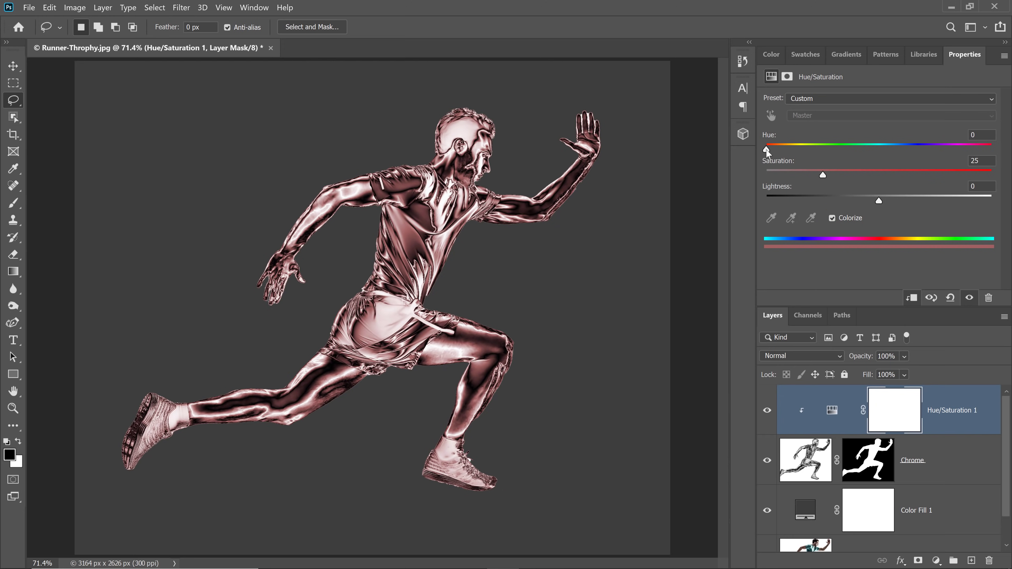
drag(766, 152, 860, 175)
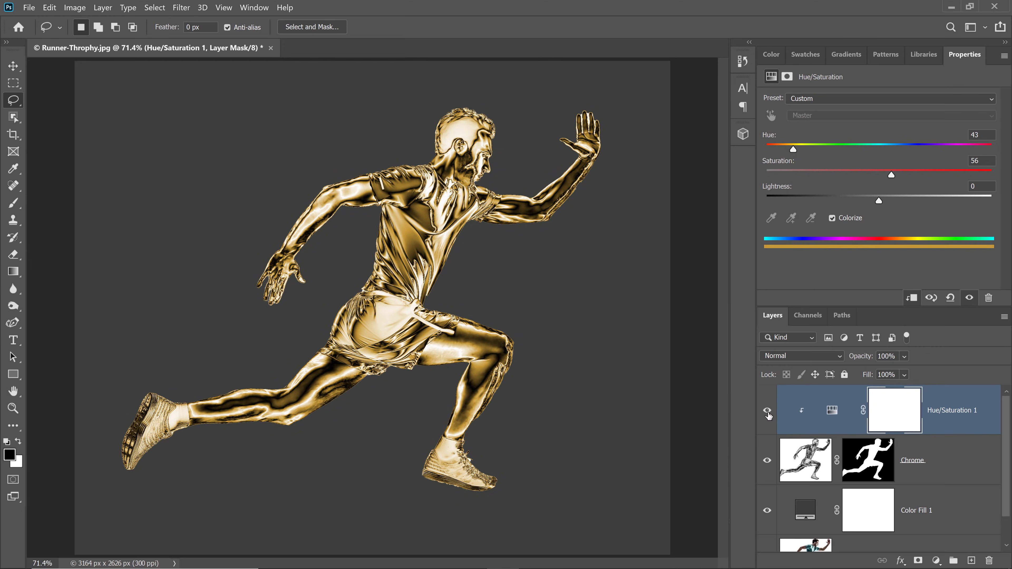
click(767, 412)
click(766, 413)
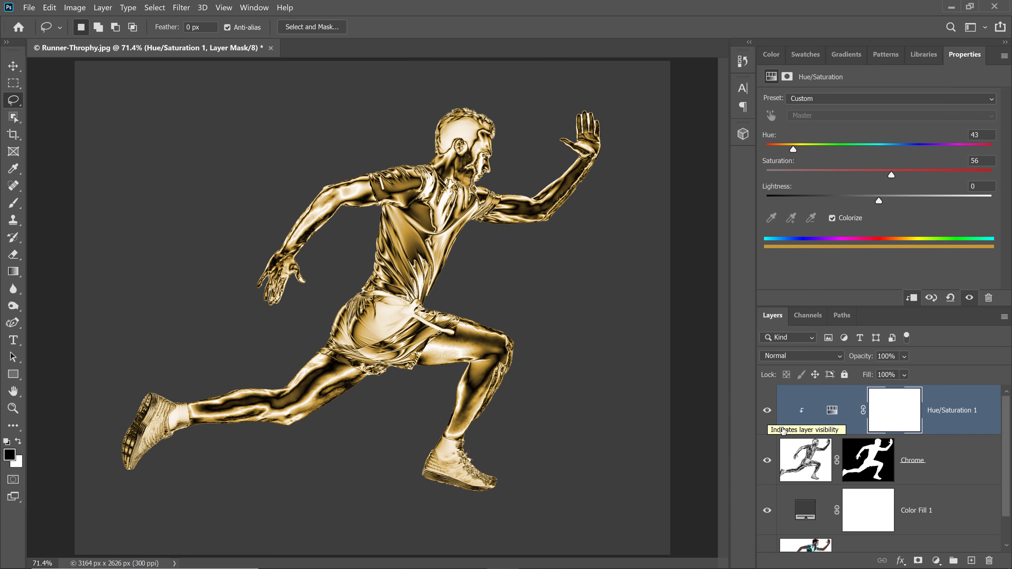
- Run the Camera Raw Filter on the Chrome layer's image and lower its Texture to -96
click(13, 408)
drag(349, 215, 350, 242)
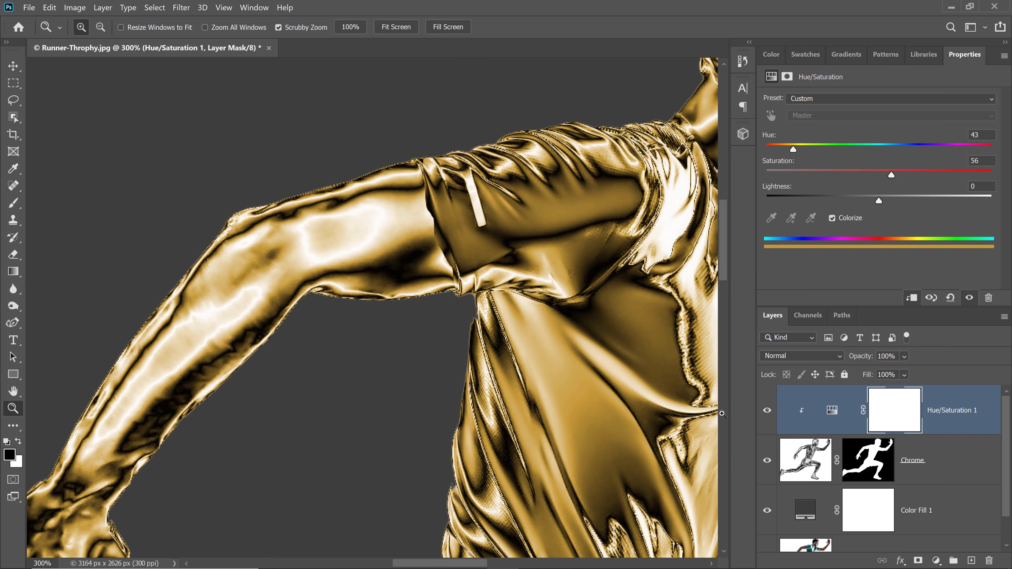
click(811, 468)
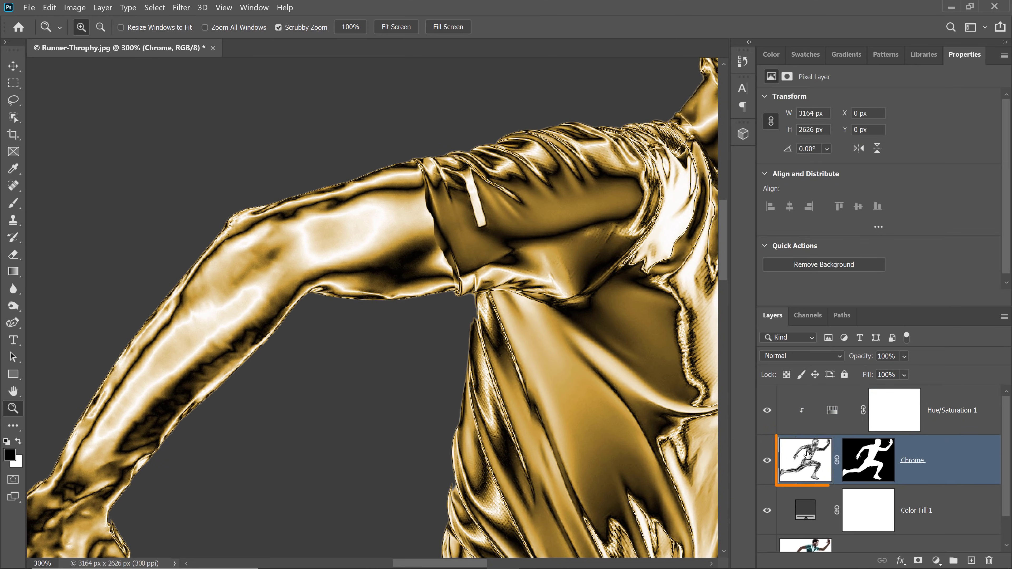
click(182, 8)
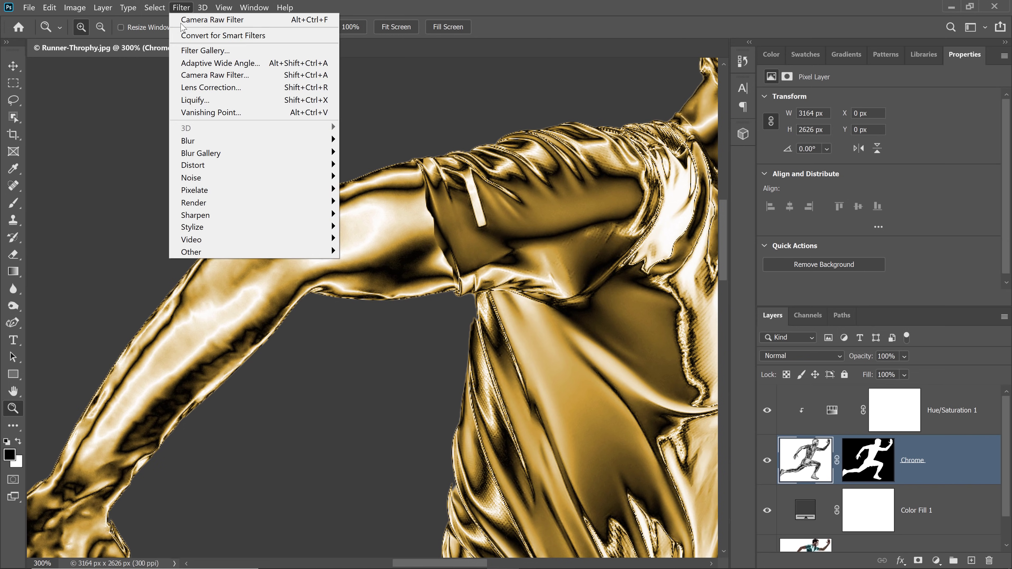
click(219, 75)
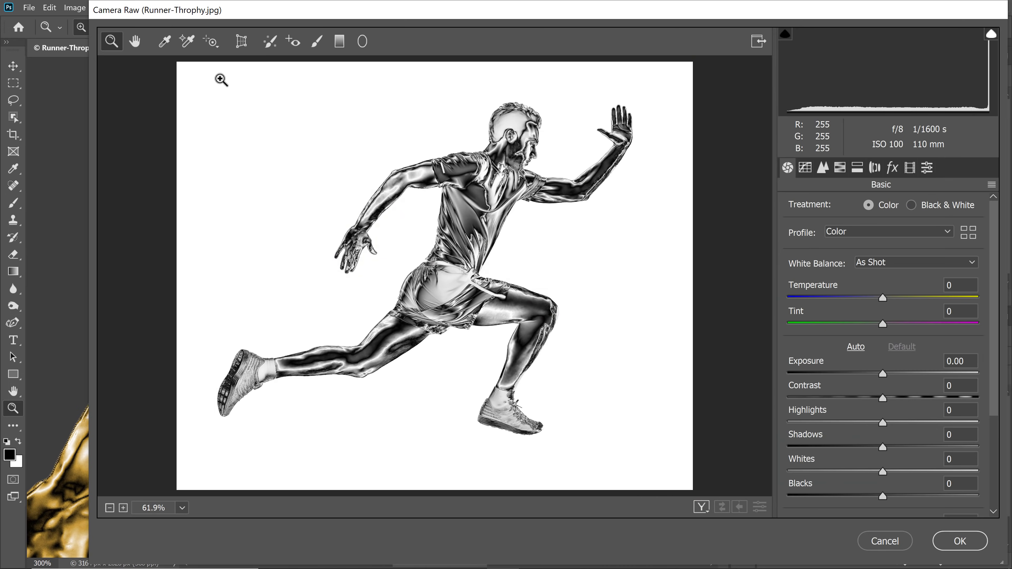
click(488, 215)
click(474, 203)
click(459, 181)
click(440, 203)
scroll(407, 312, down, 6)
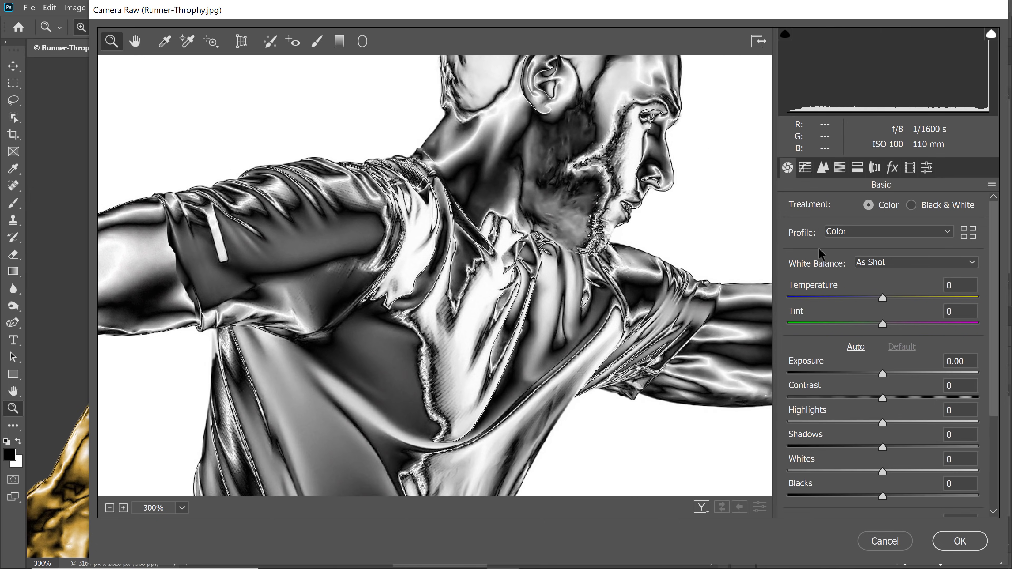
scroll(863, 394, down, 4)
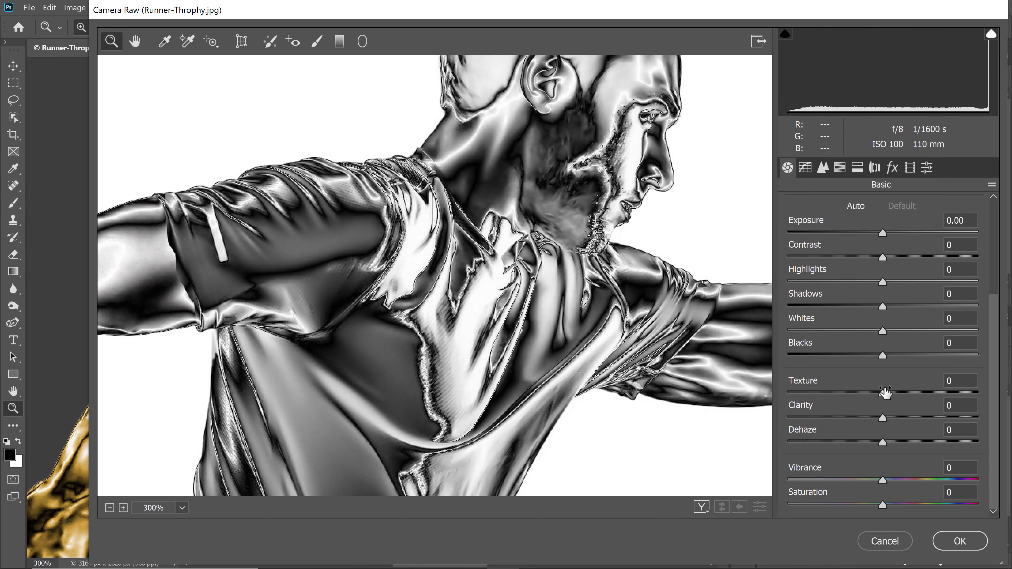
drag(878, 393, 791, 392)
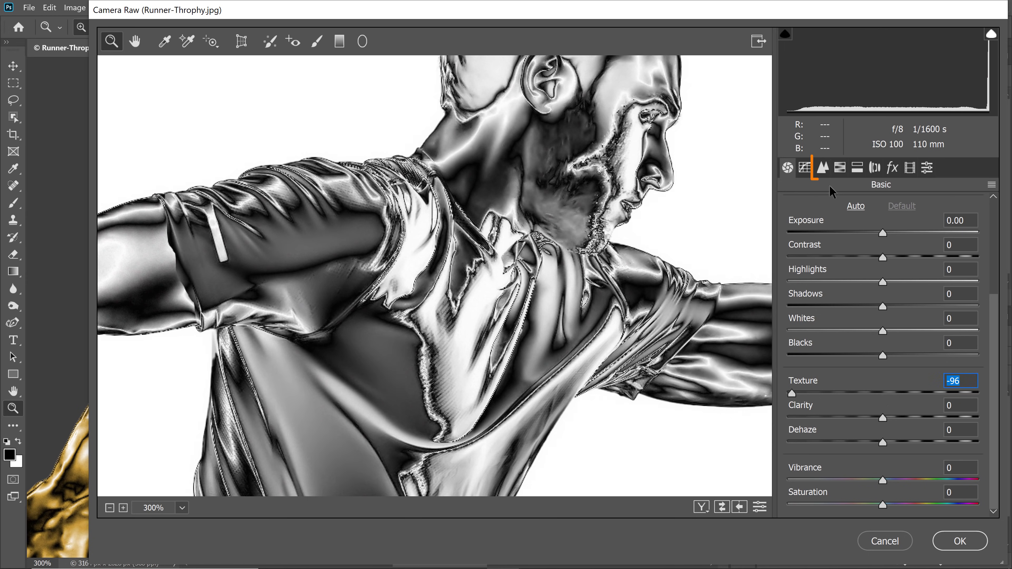
- Set Luminance noise reduction to 60, compare it with the default detail settings, and apply the Camera Raw adjustments
click(822, 171)
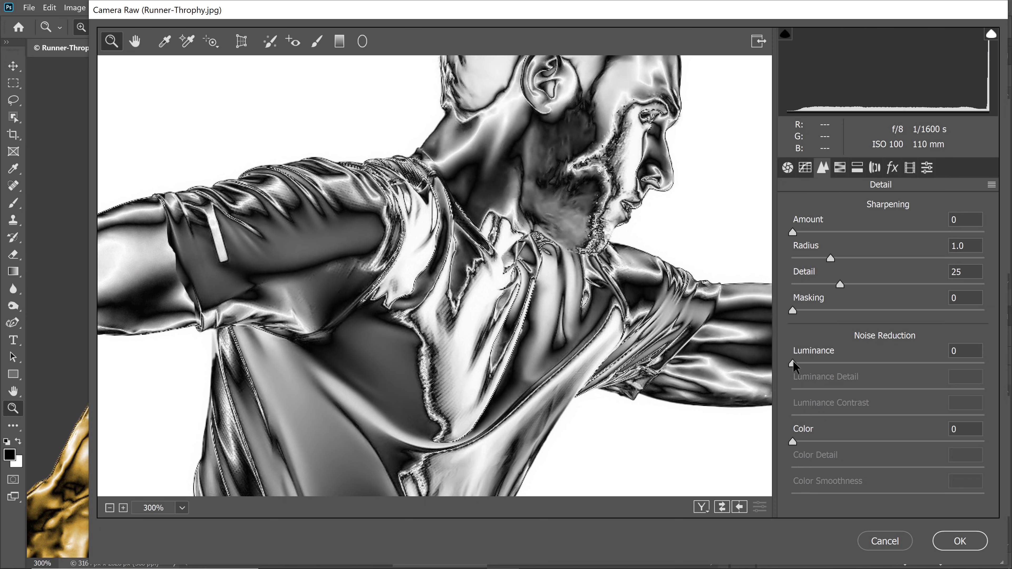
drag(793, 361, 906, 364)
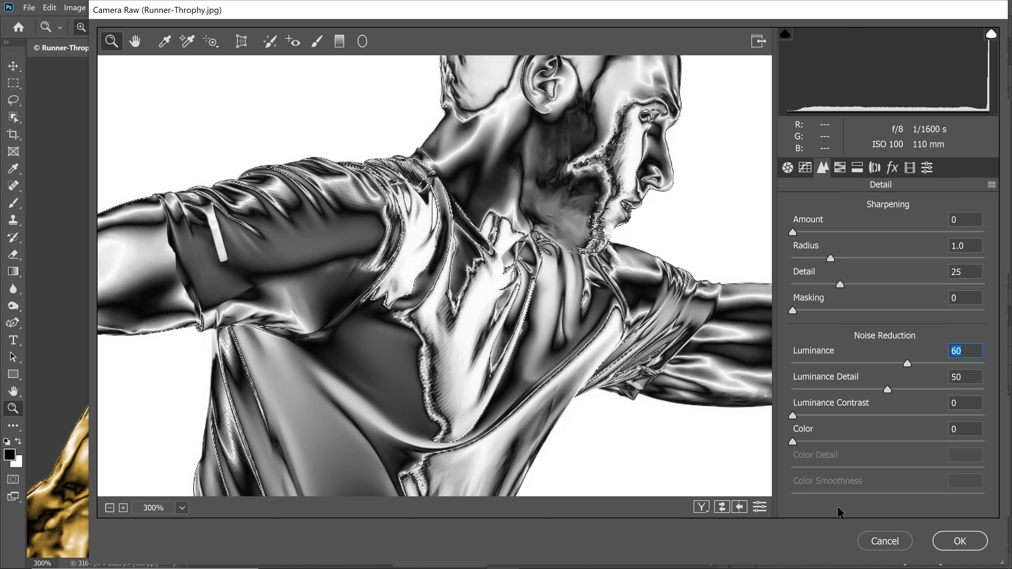
click(760, 507)
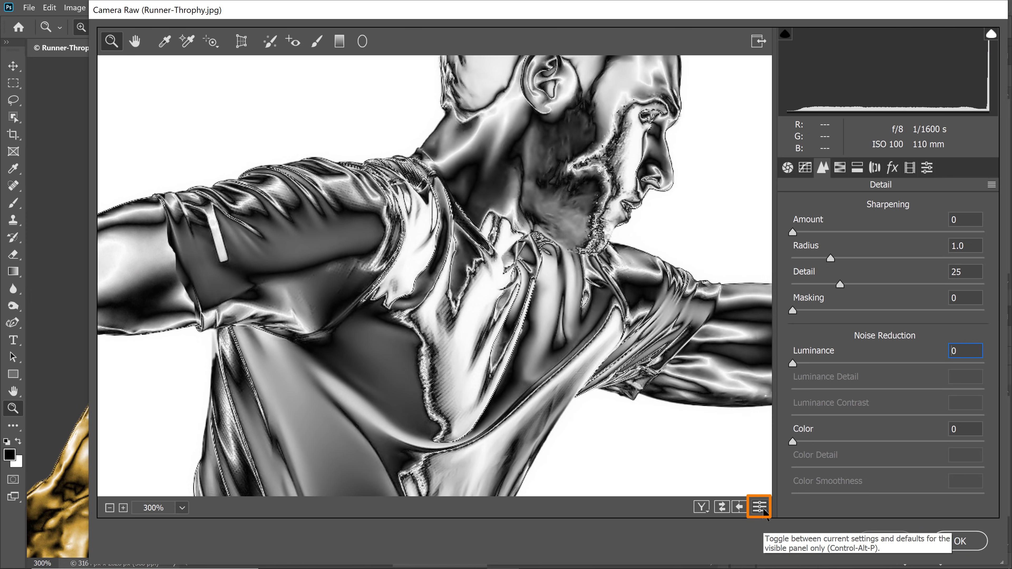
click(760, 507)
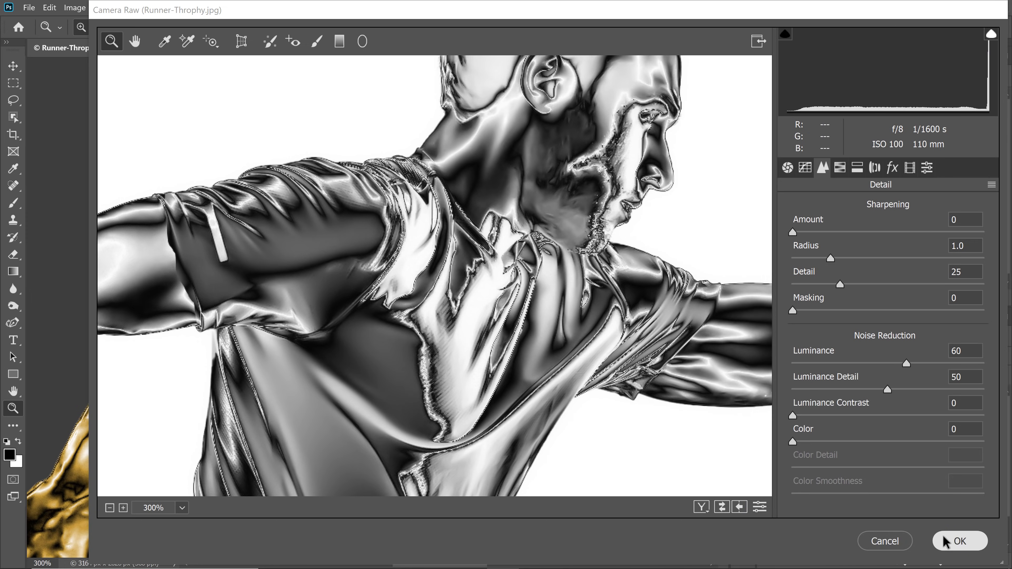
click(960, 541)
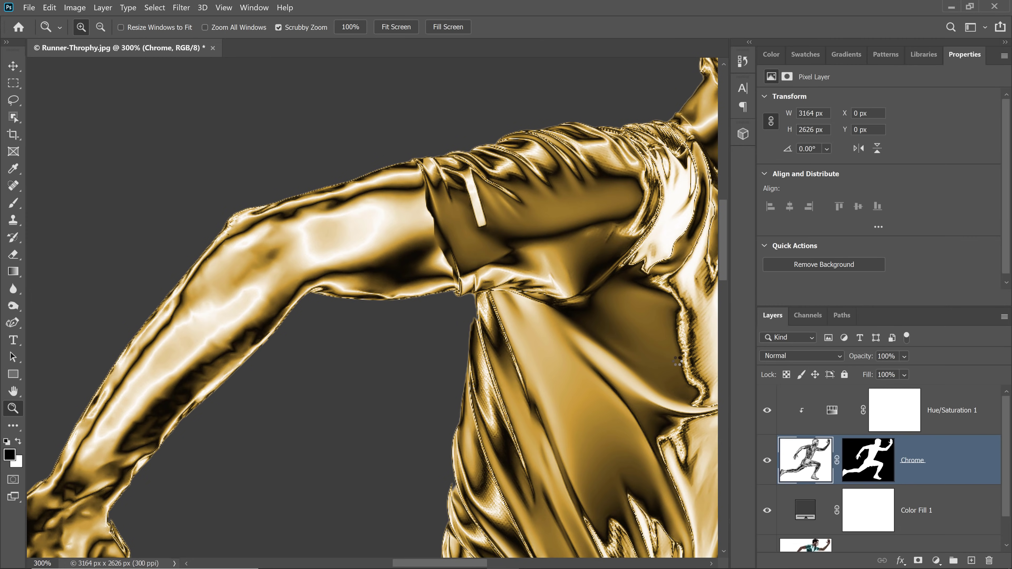
key(h)
key(ctrl+0)
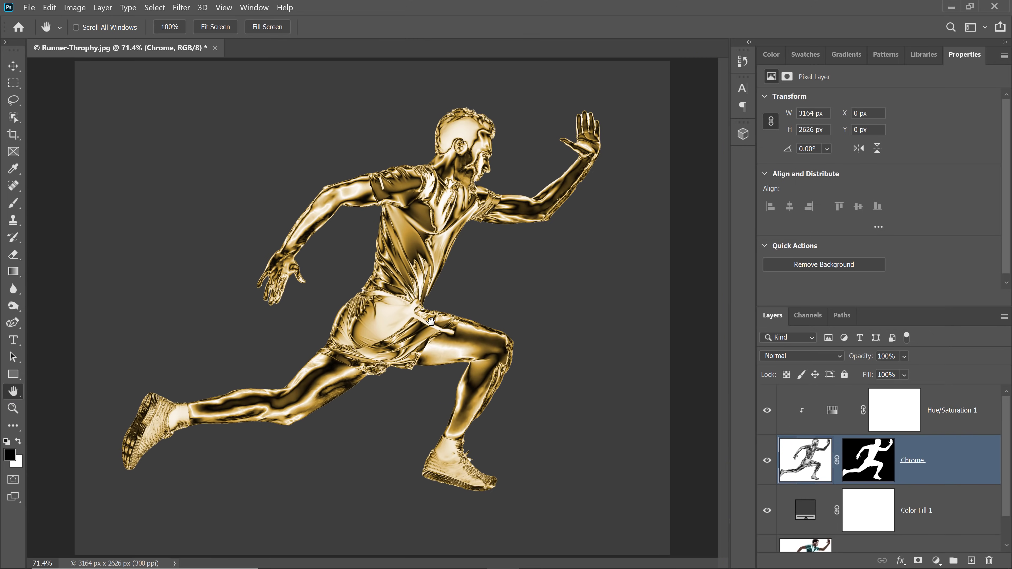
- Add an Inner Shadow effect to the Chrome layer, using the very dark gold 130f06 sampled from the runner's rear thigh
double_click(974, 466)
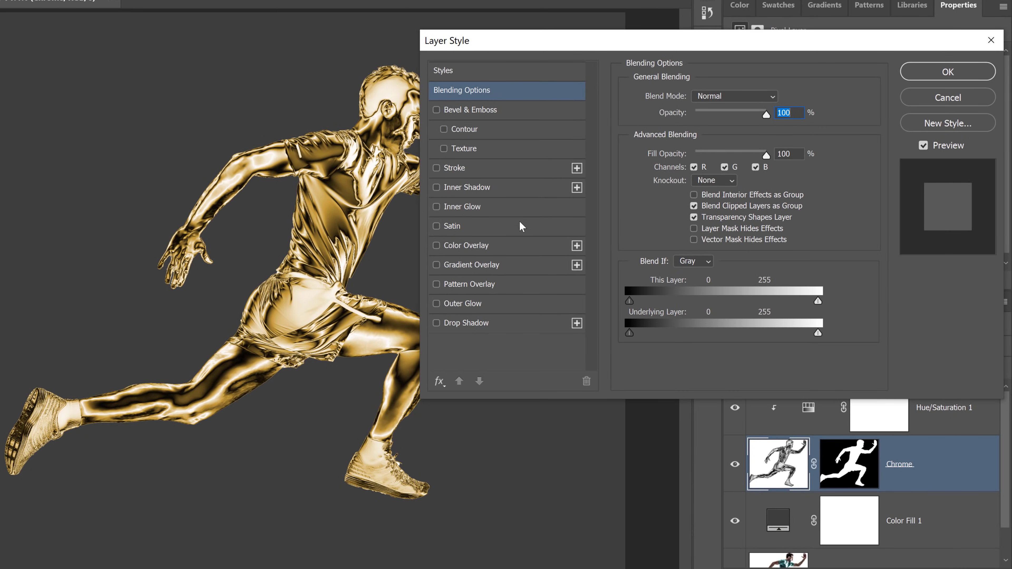
click(483, 187)
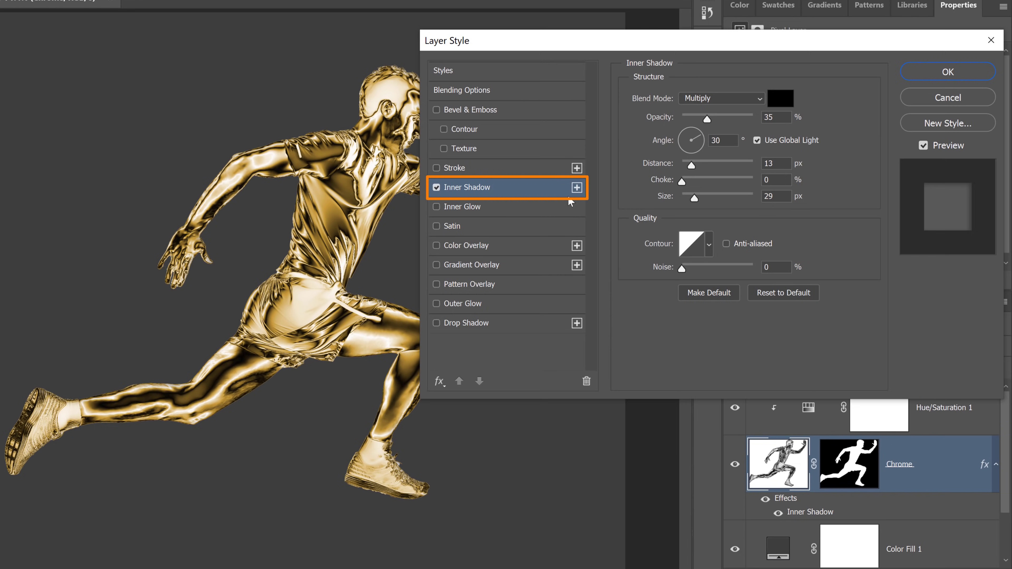
click(780, 98)
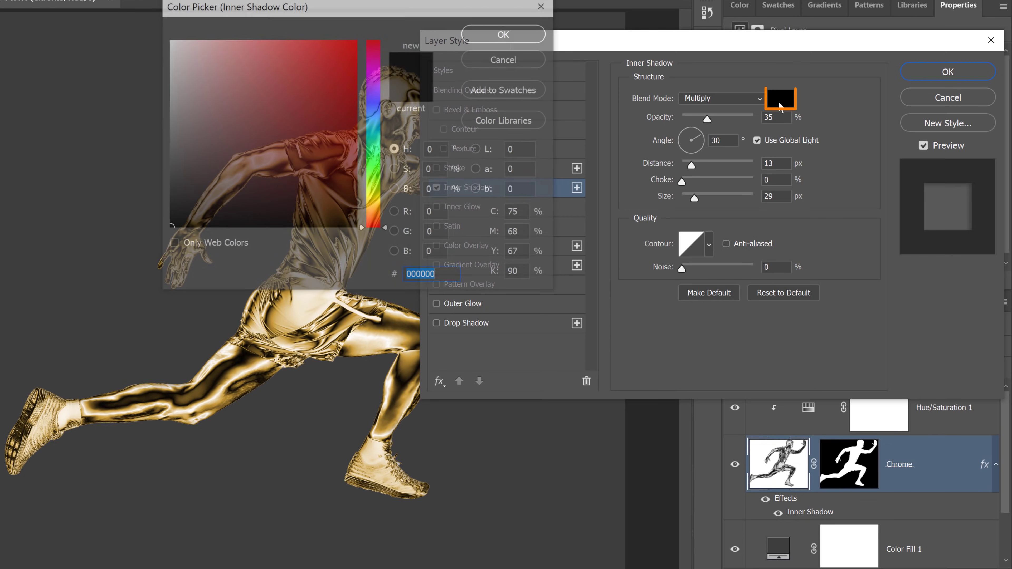
click(244, 356)
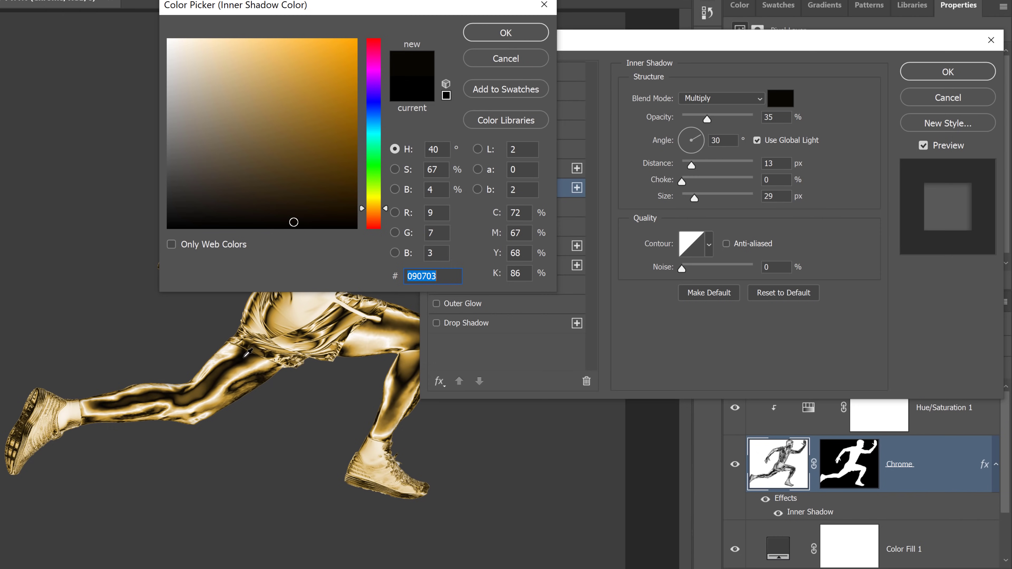
click(241, 357)
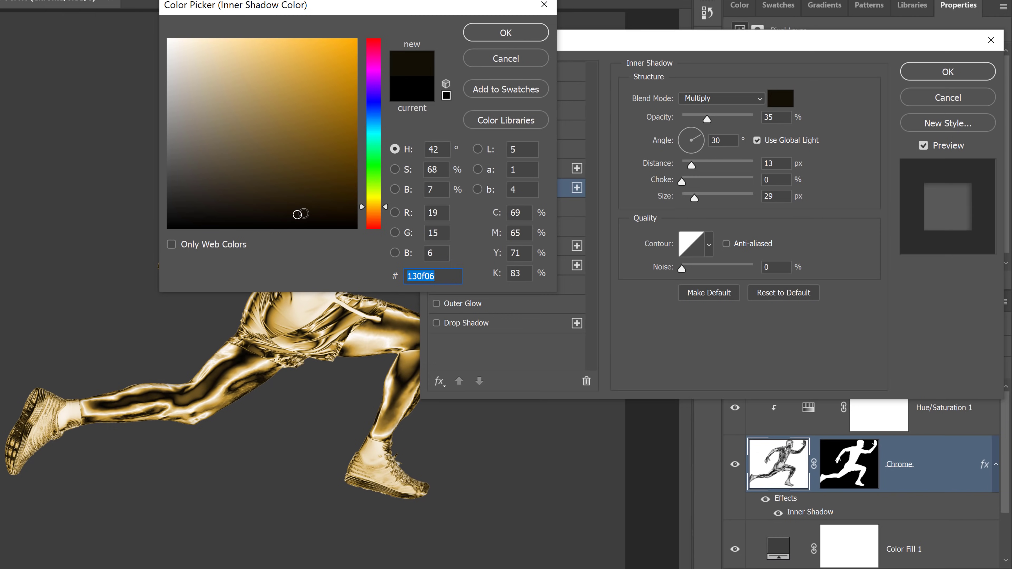
click(494, 37)
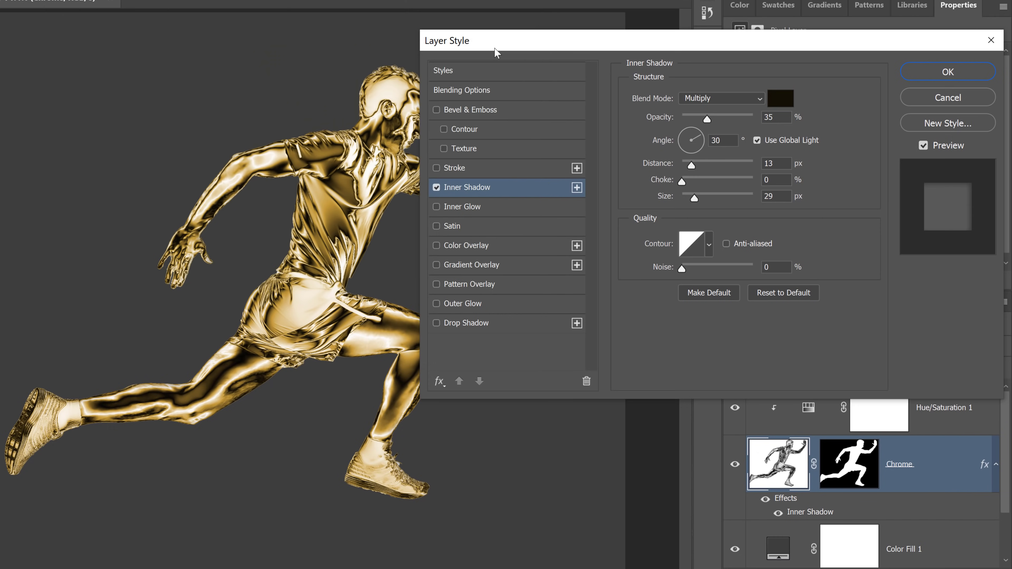
- Set the Inner Shadow to 100% opacity, 4 px distance and 103 px size, compare the figure with and without it, and apply the style
drag(697, 199, 722, 199)
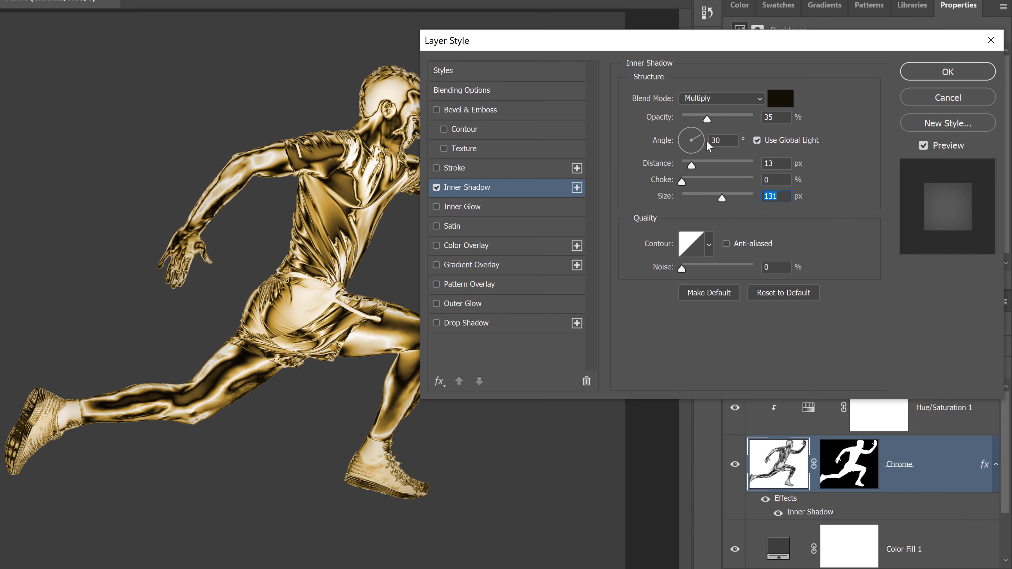
click(737, 117)
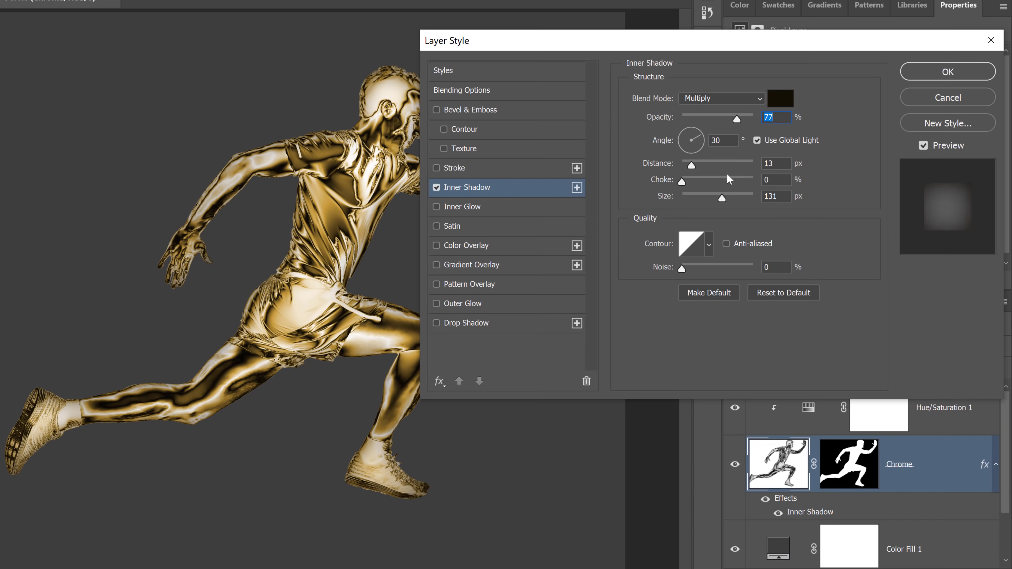
drag(724, 197, 735, 197)
drag(737, 118, 741, 145)
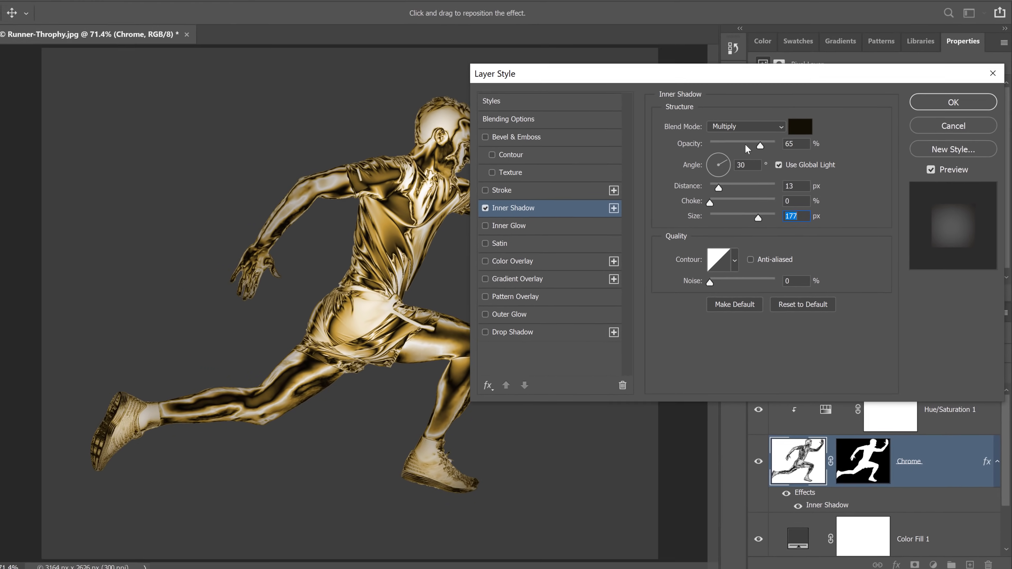
drag(718, 188, 712, 190)
click(709, 203)
drag(757, 218, 753, 218)
drag(802, 152, 803, 152)
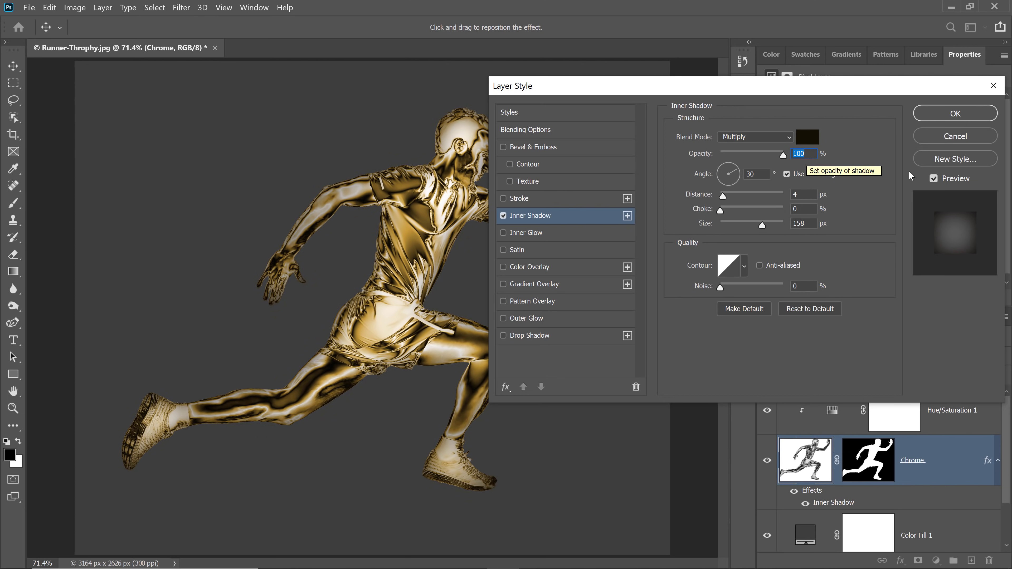
click(749, 220)
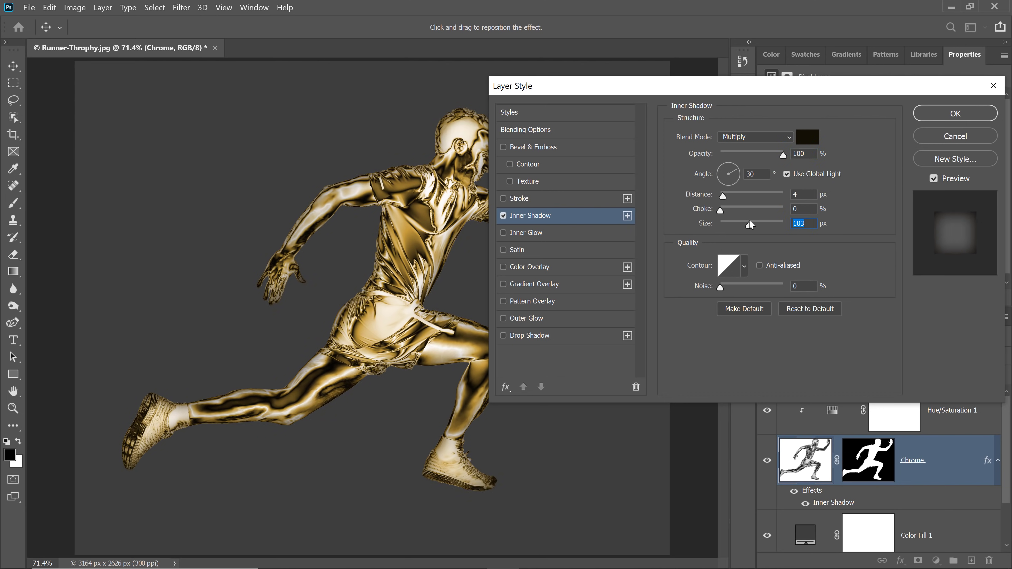
click(503, 215)
click(503, 215)
click(933, 118)
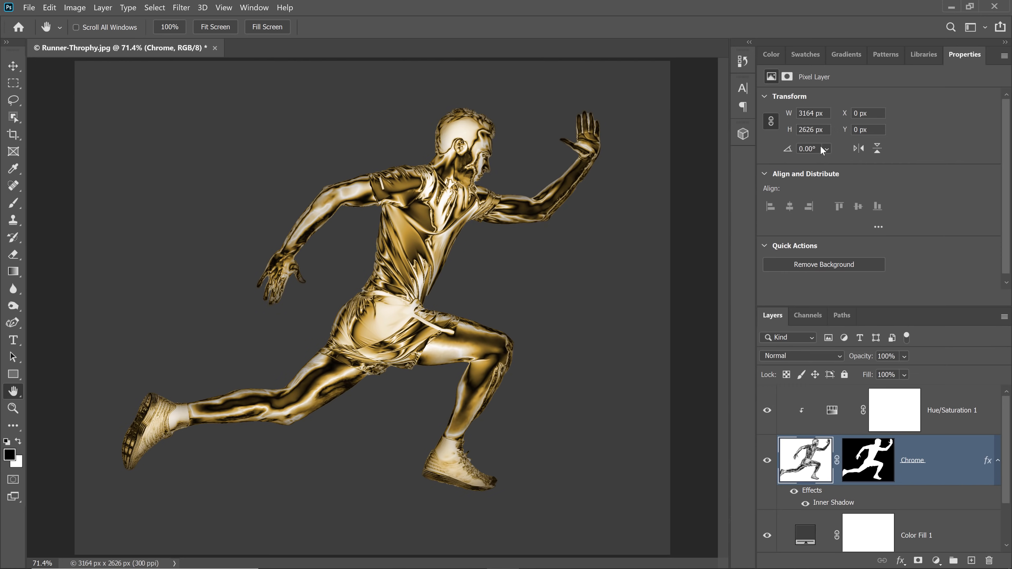